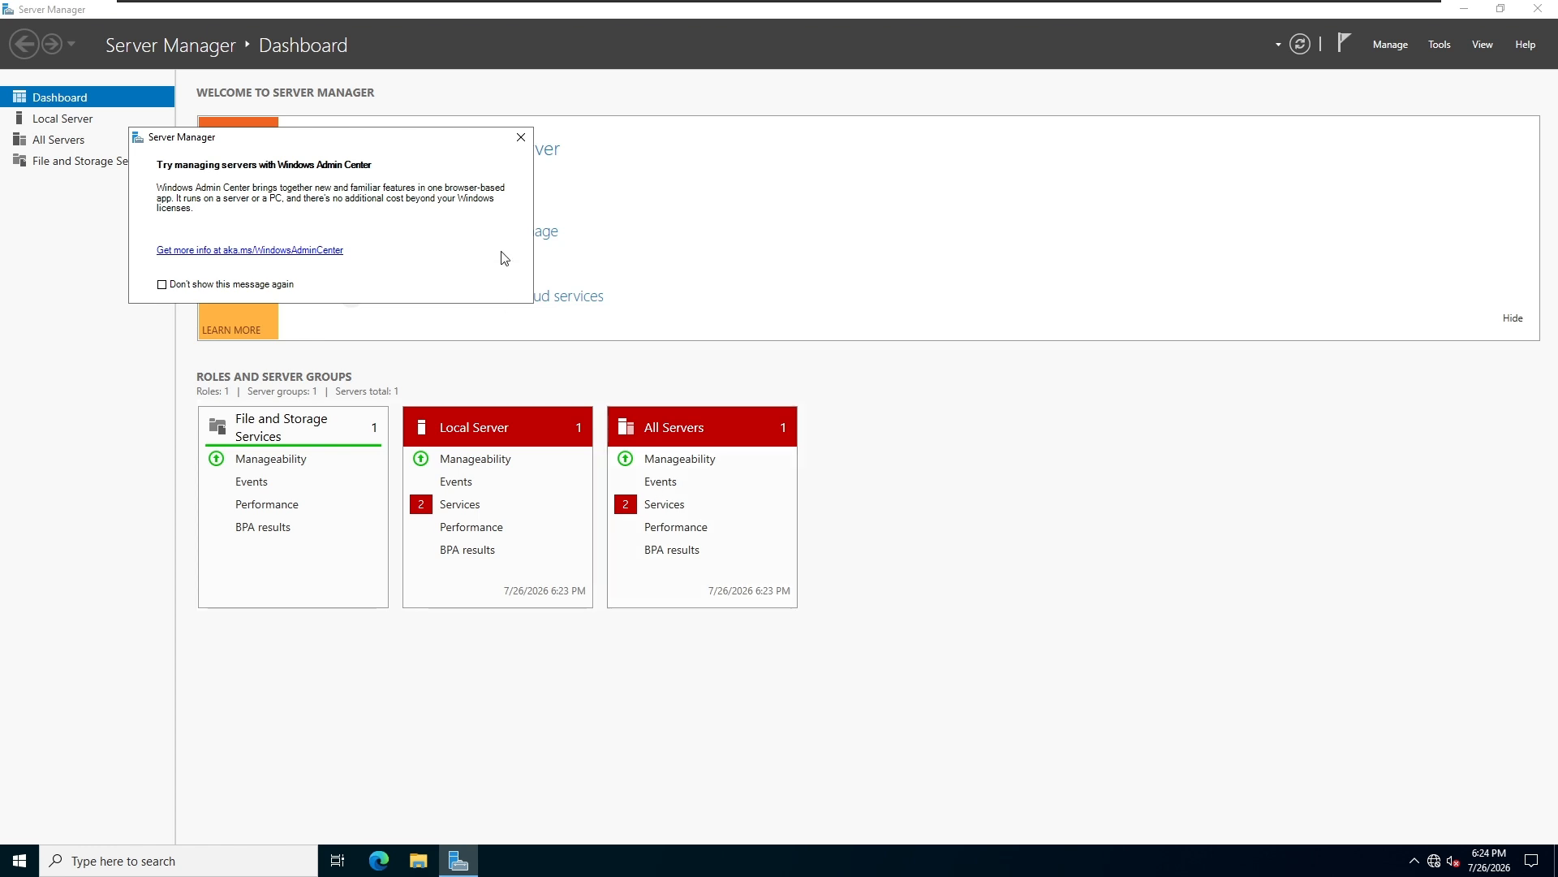
From the Local Server page, begin adding roles and features, choosing a role-based or feature-based installation on server DC01.
{"action": "left_click", "coordinate": [520, 137]}
{"action": "left_click", "coordinate": [75, 127]}
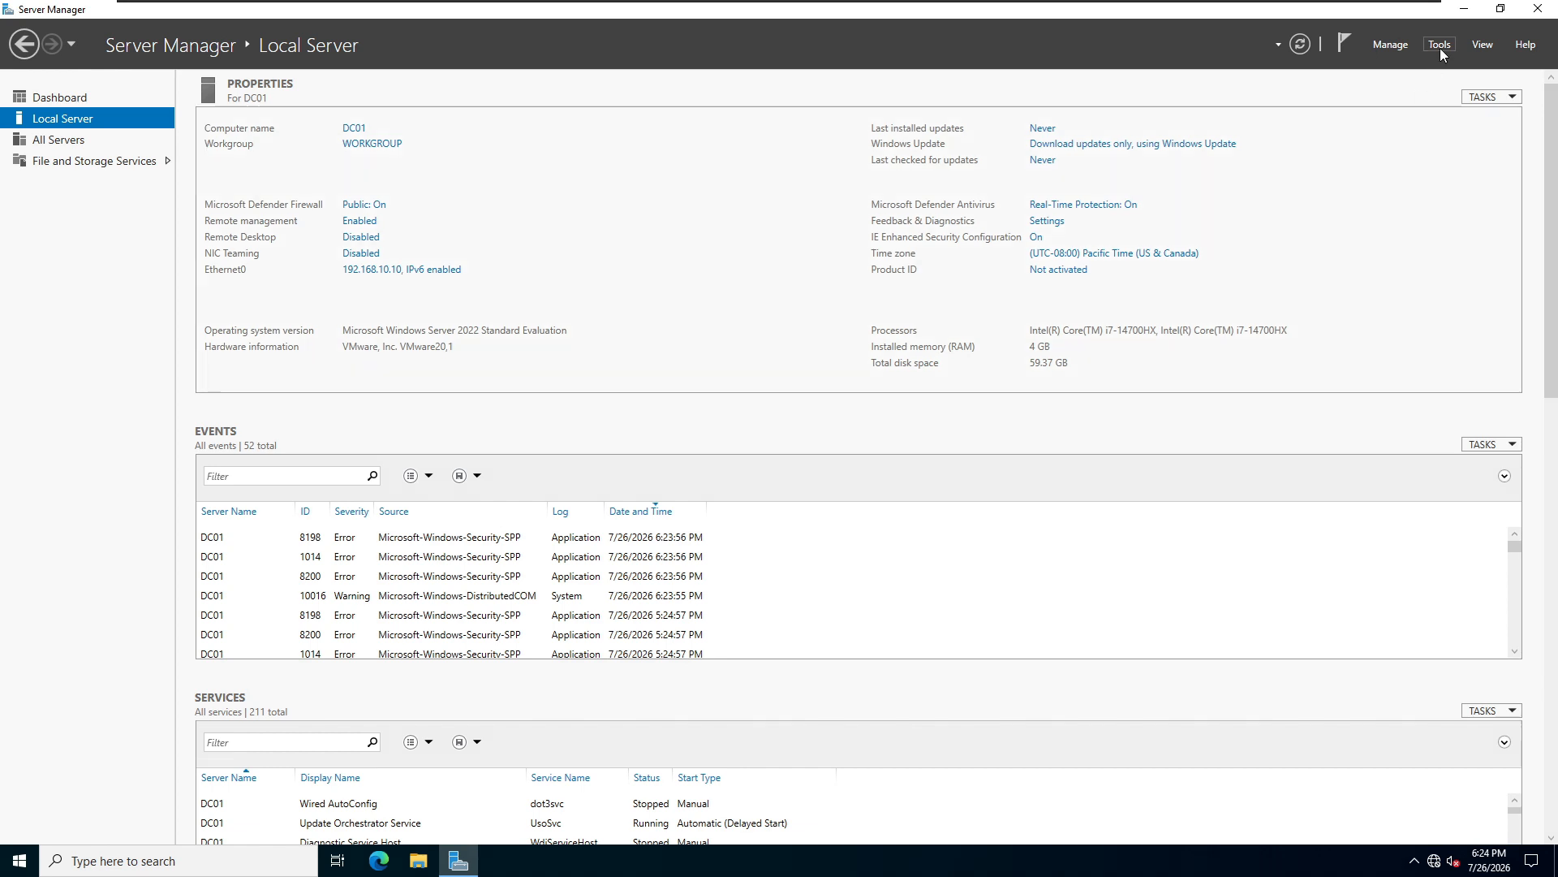
{"action": "left_click", "coordinate": [1391, 44]}
{"action": "left_click", "coordinate": [1404, 65]}
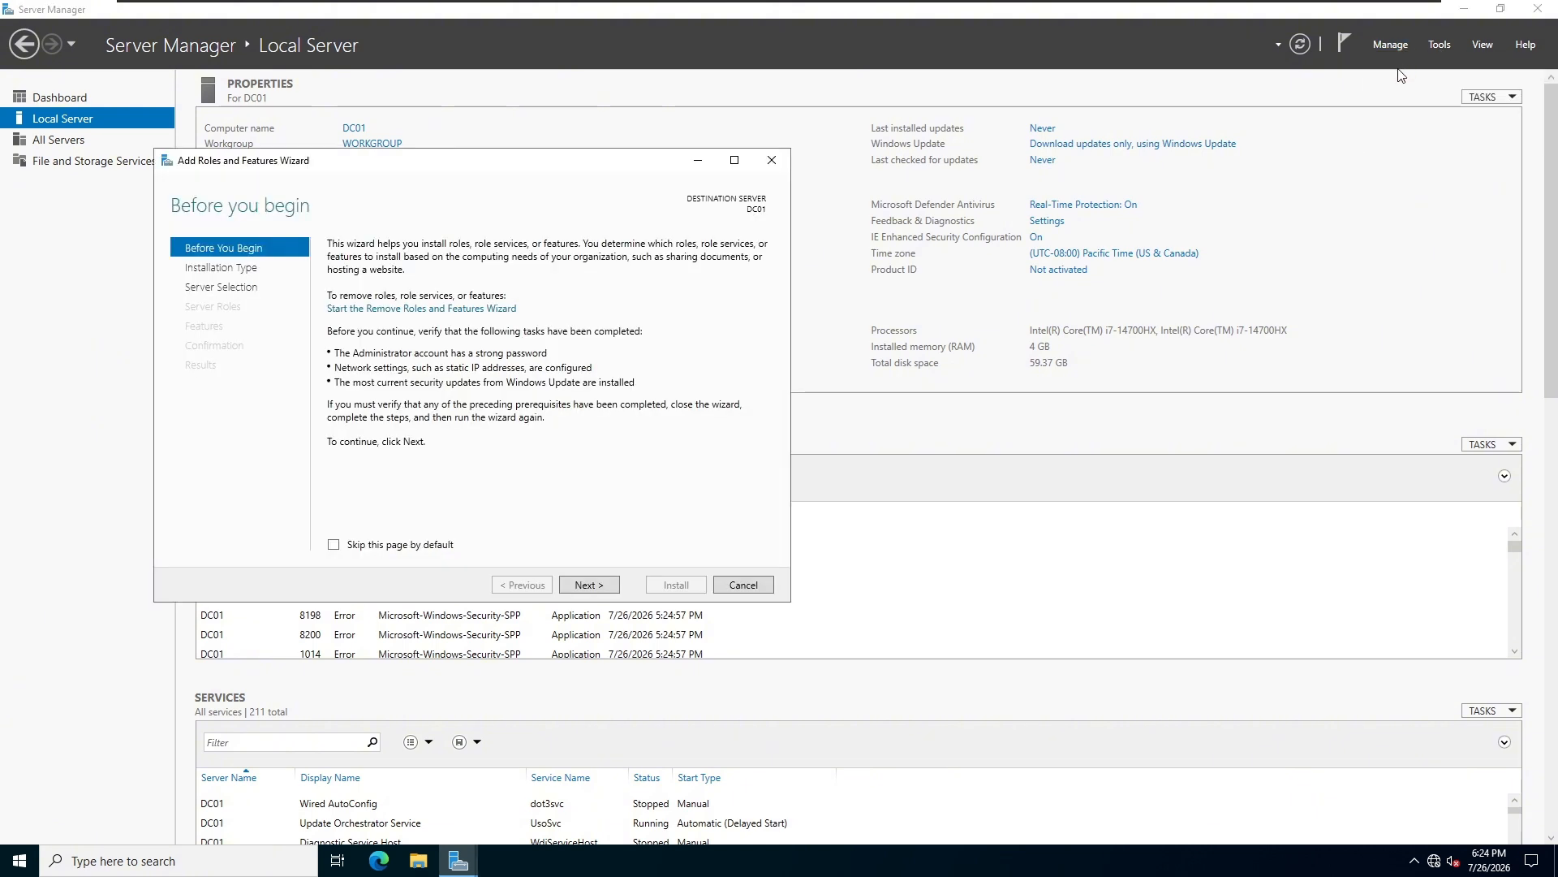
{"action": "left_click", "coordinate": [589, 585]}
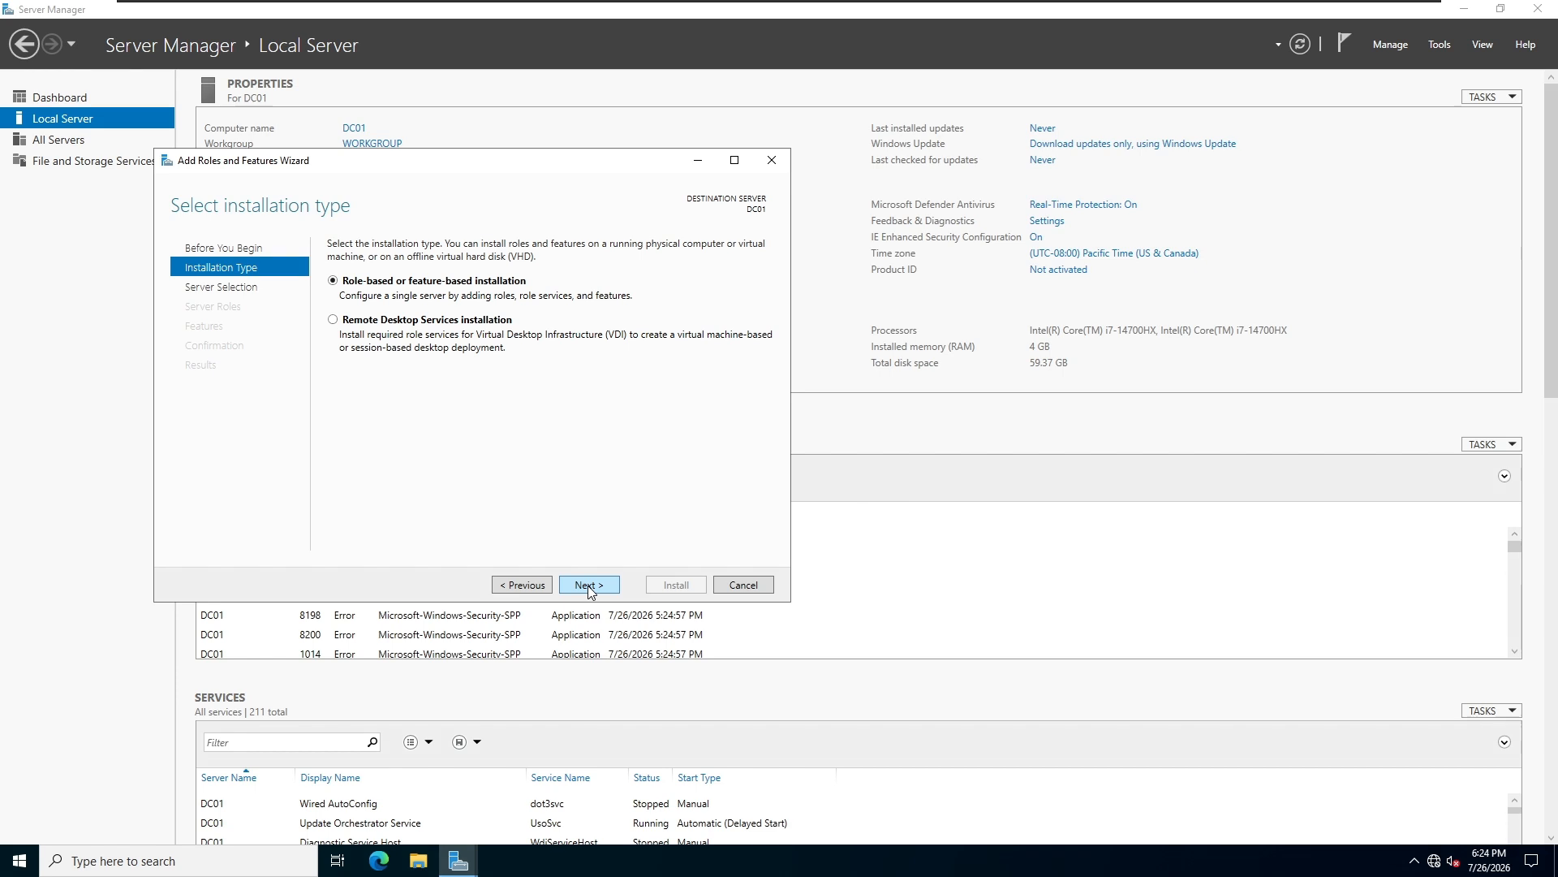
{"action": "left_click", "coordinate": [588, 585]}
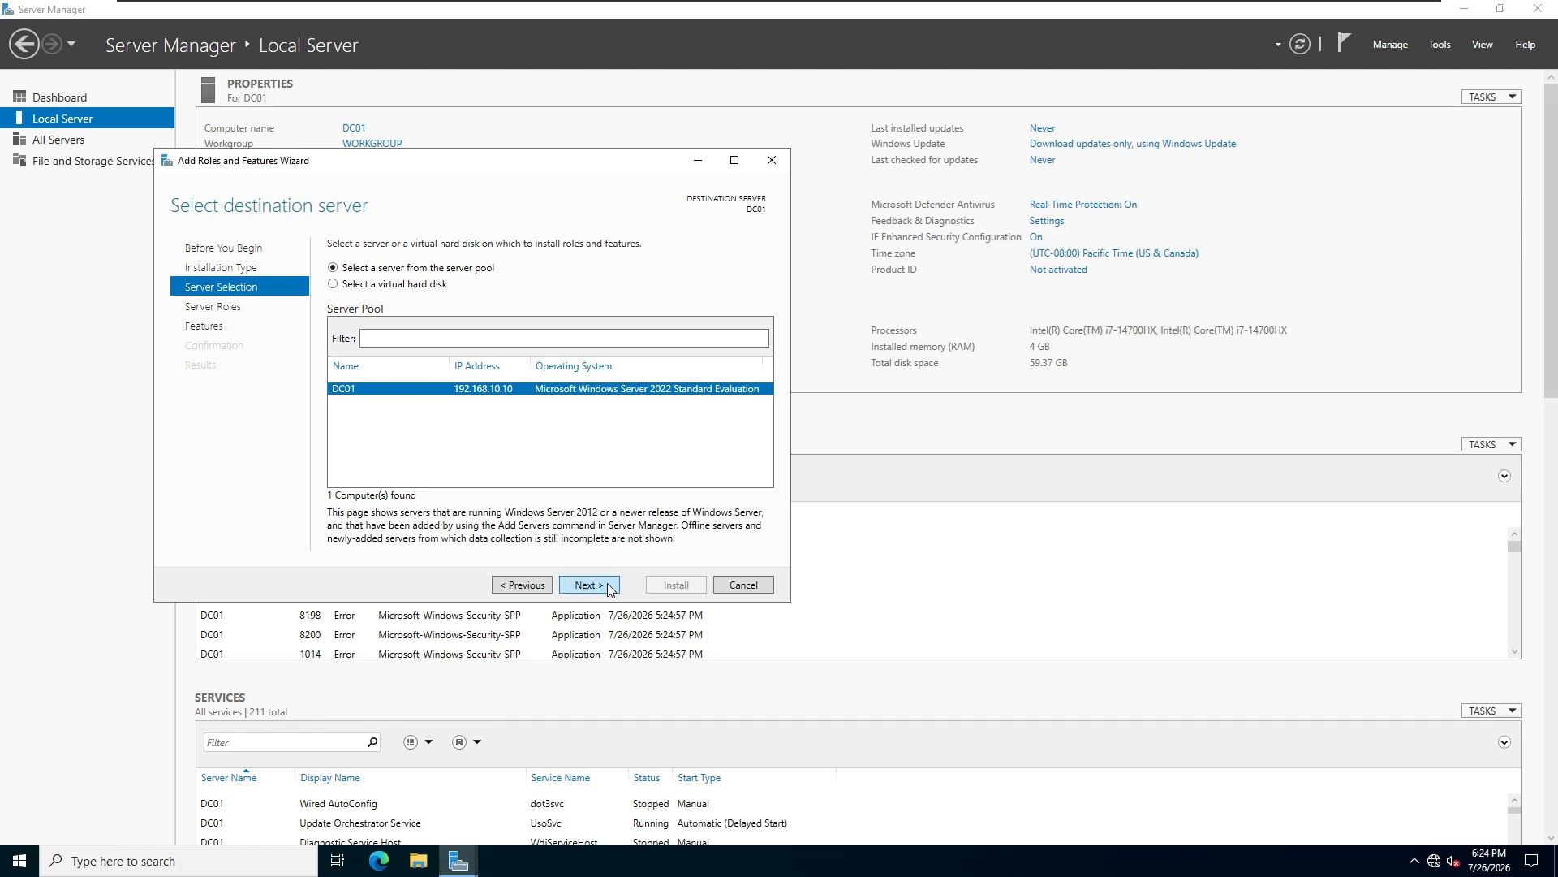
{"action": "left_click", "coordinate": [610, 589]}
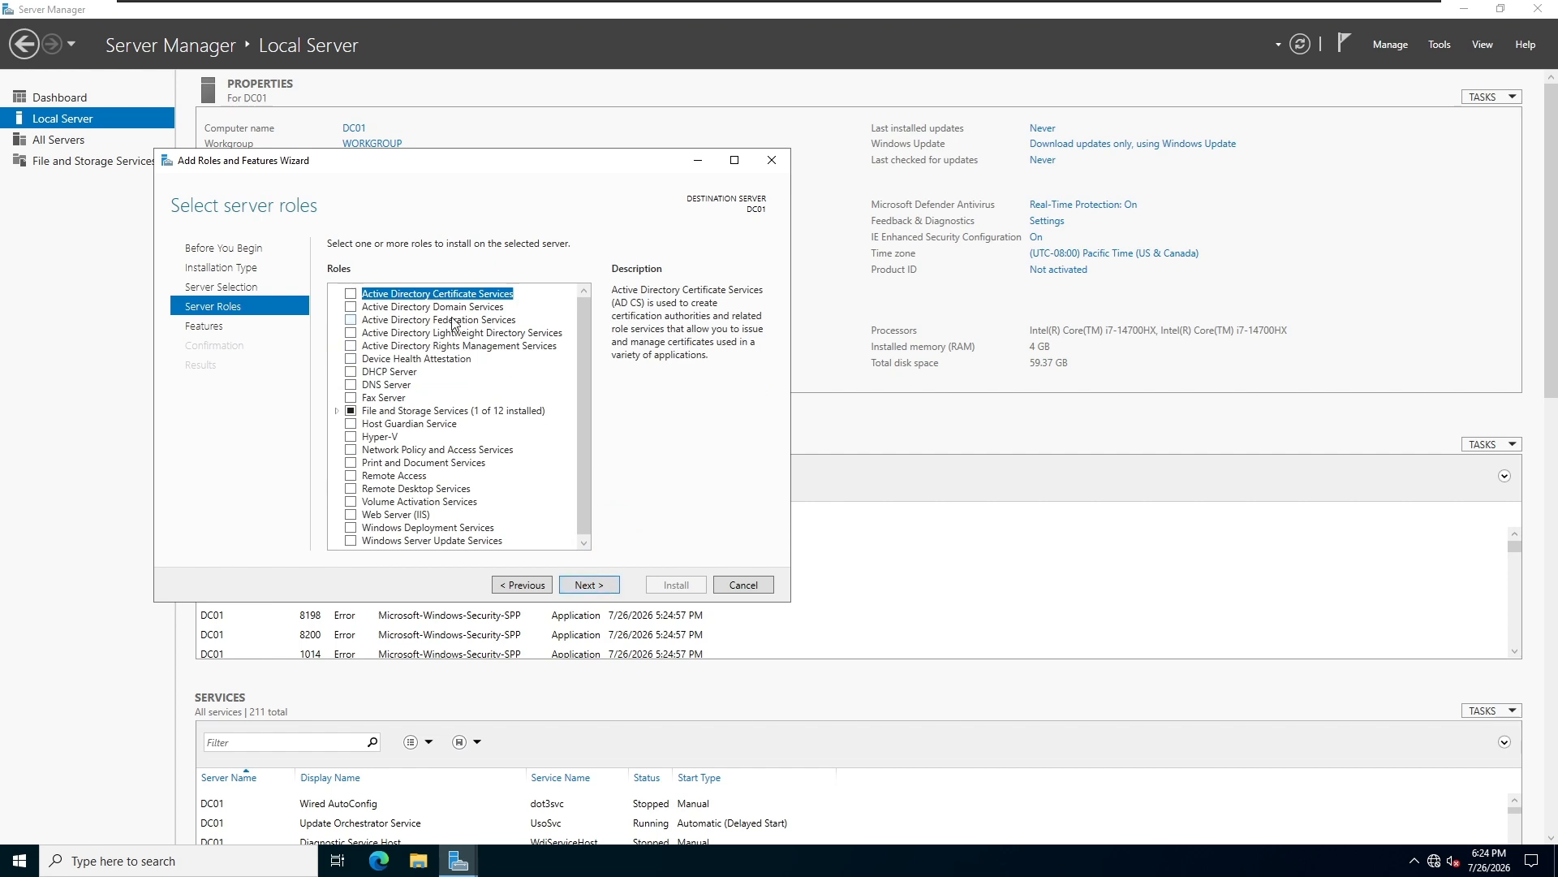
Select the Active Directory Domain Services role and add its required features, including the management tools.
{"action": "left_click", "coordinate": [350, 312]}
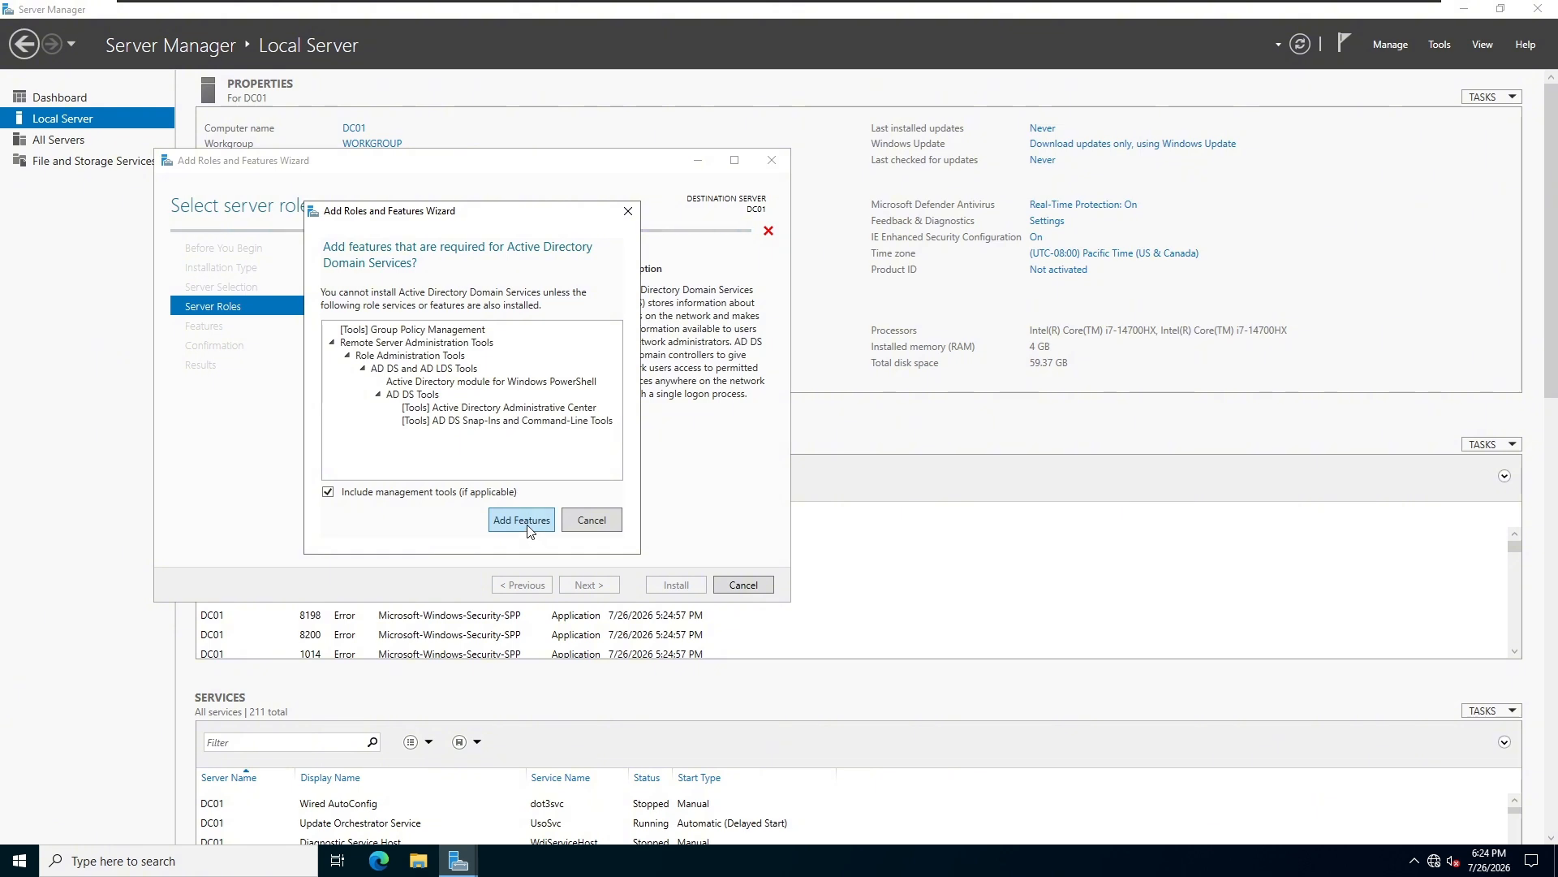
{"action": "left_click", "coordinate": [528, 523]}
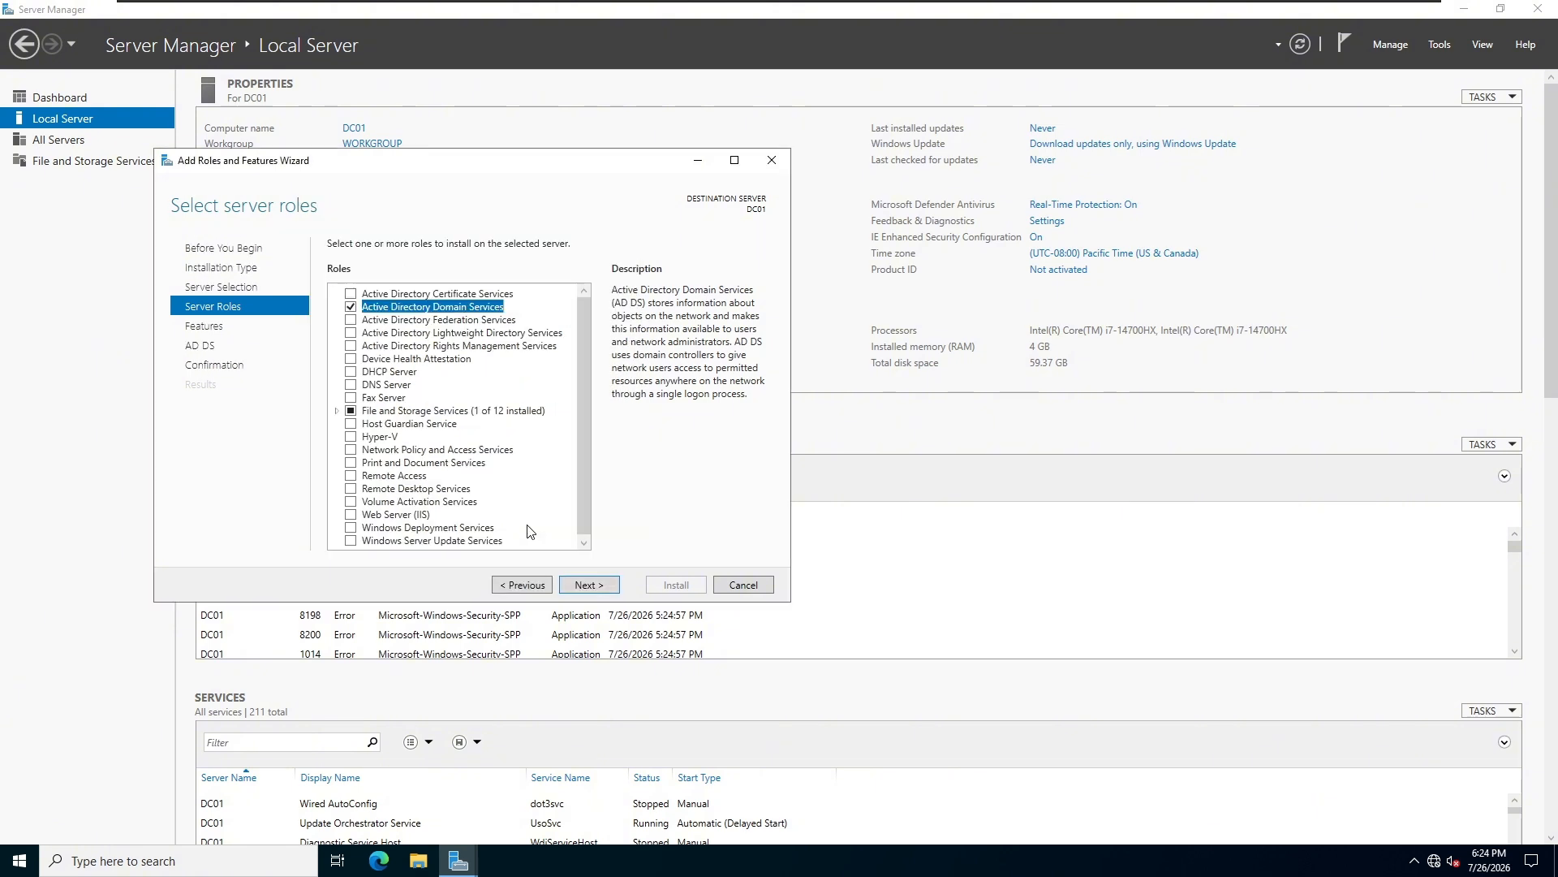
{"action": "left_click", "coordinate": [604, 585]}
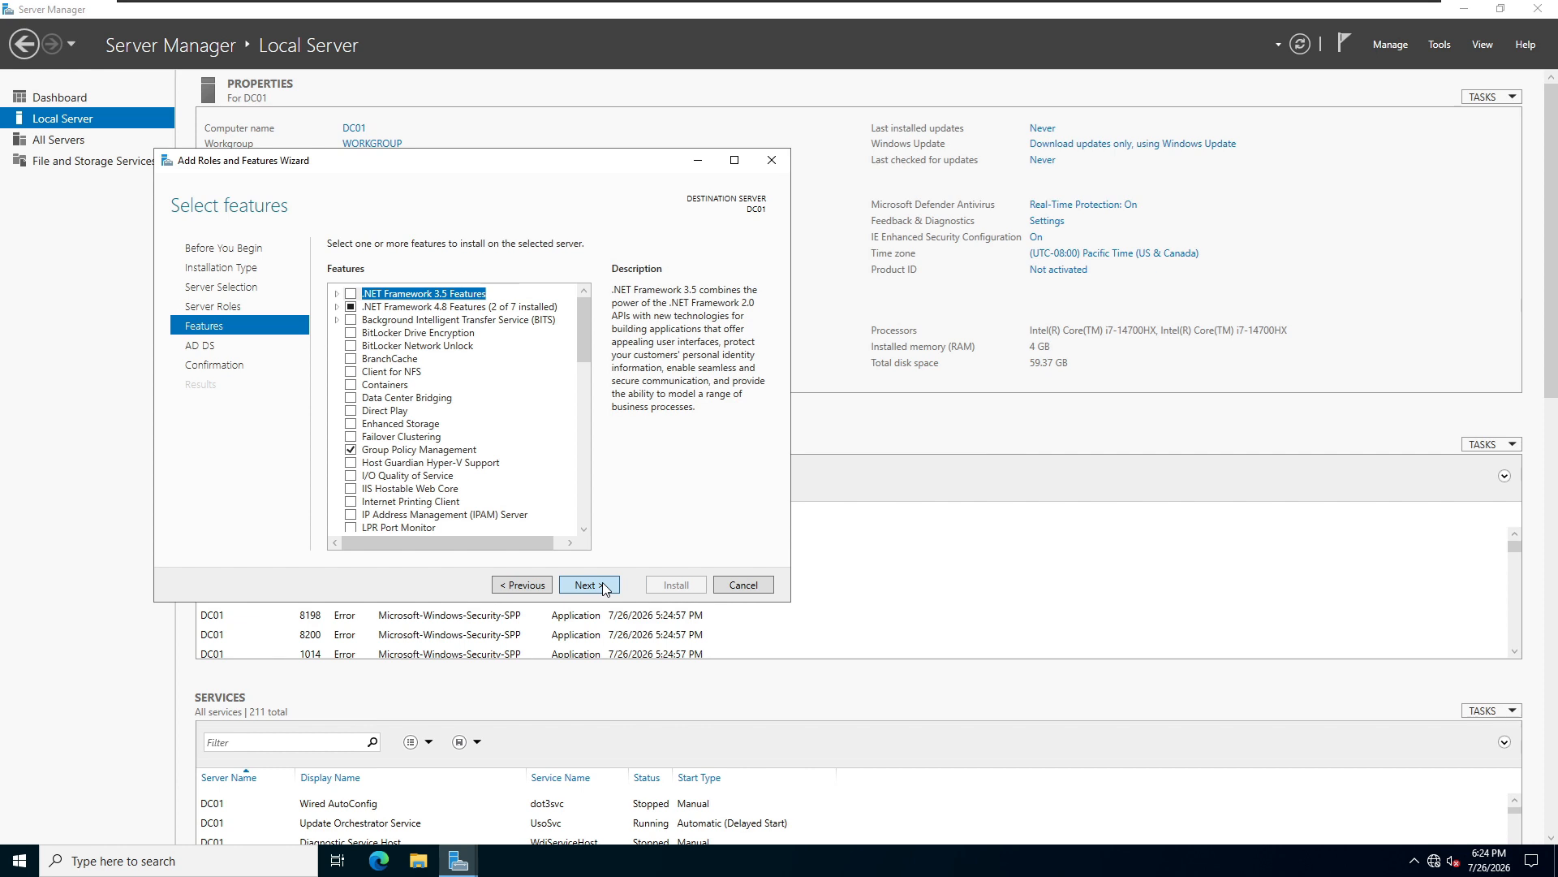
Keep the preselected features, install Active Directory Domain Services on DC01, and close the wizard after installation.
{"action": "left_click", "coordinate": [604, 585]}
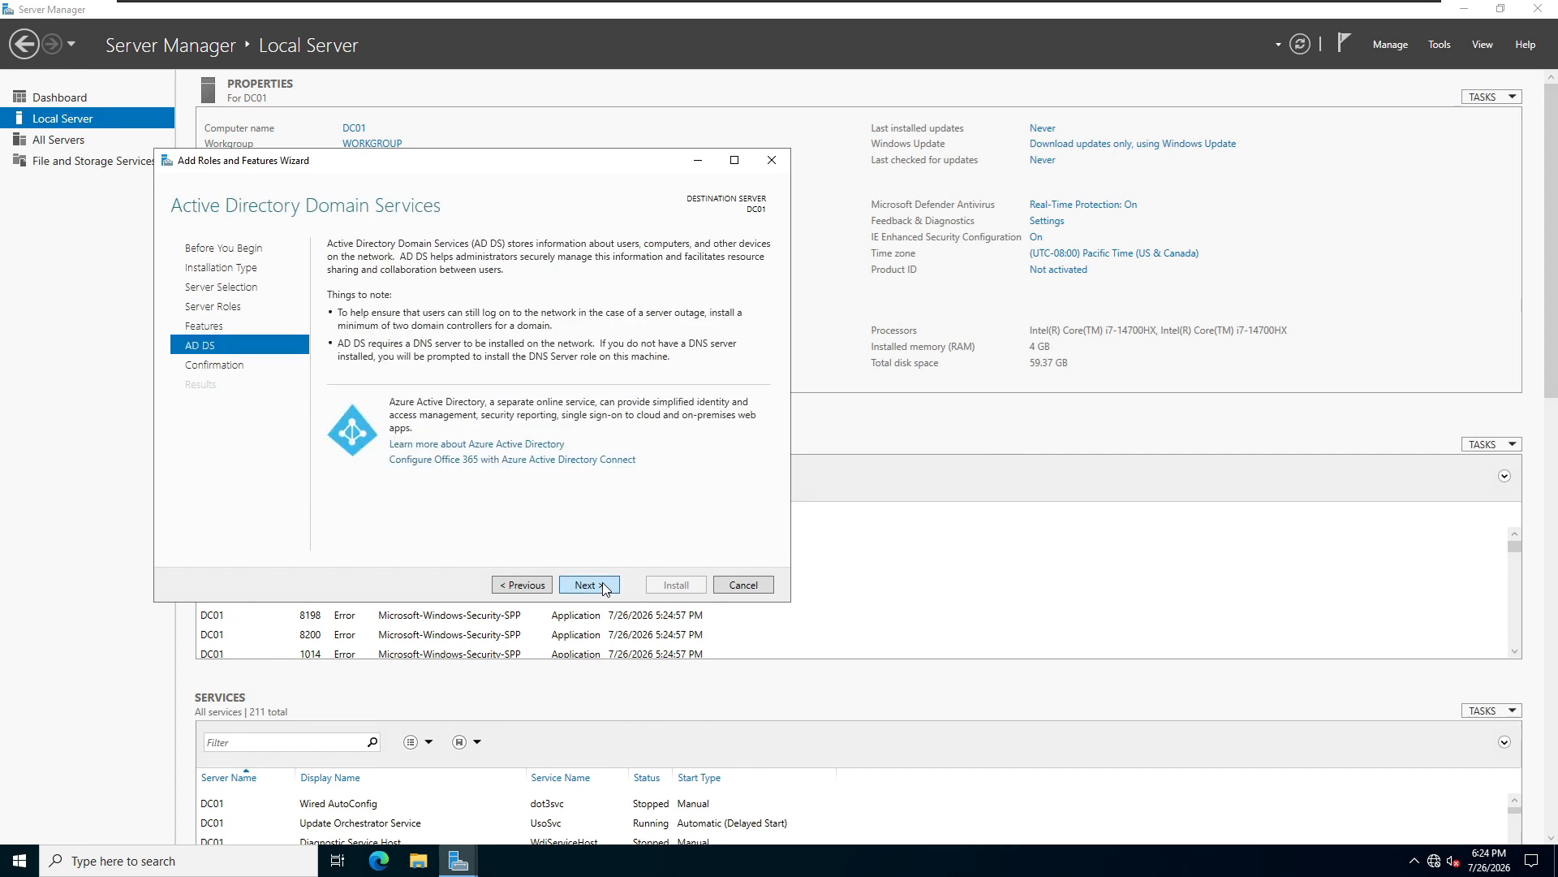
{"action": "left_click", "coordinate": [604, 585]}
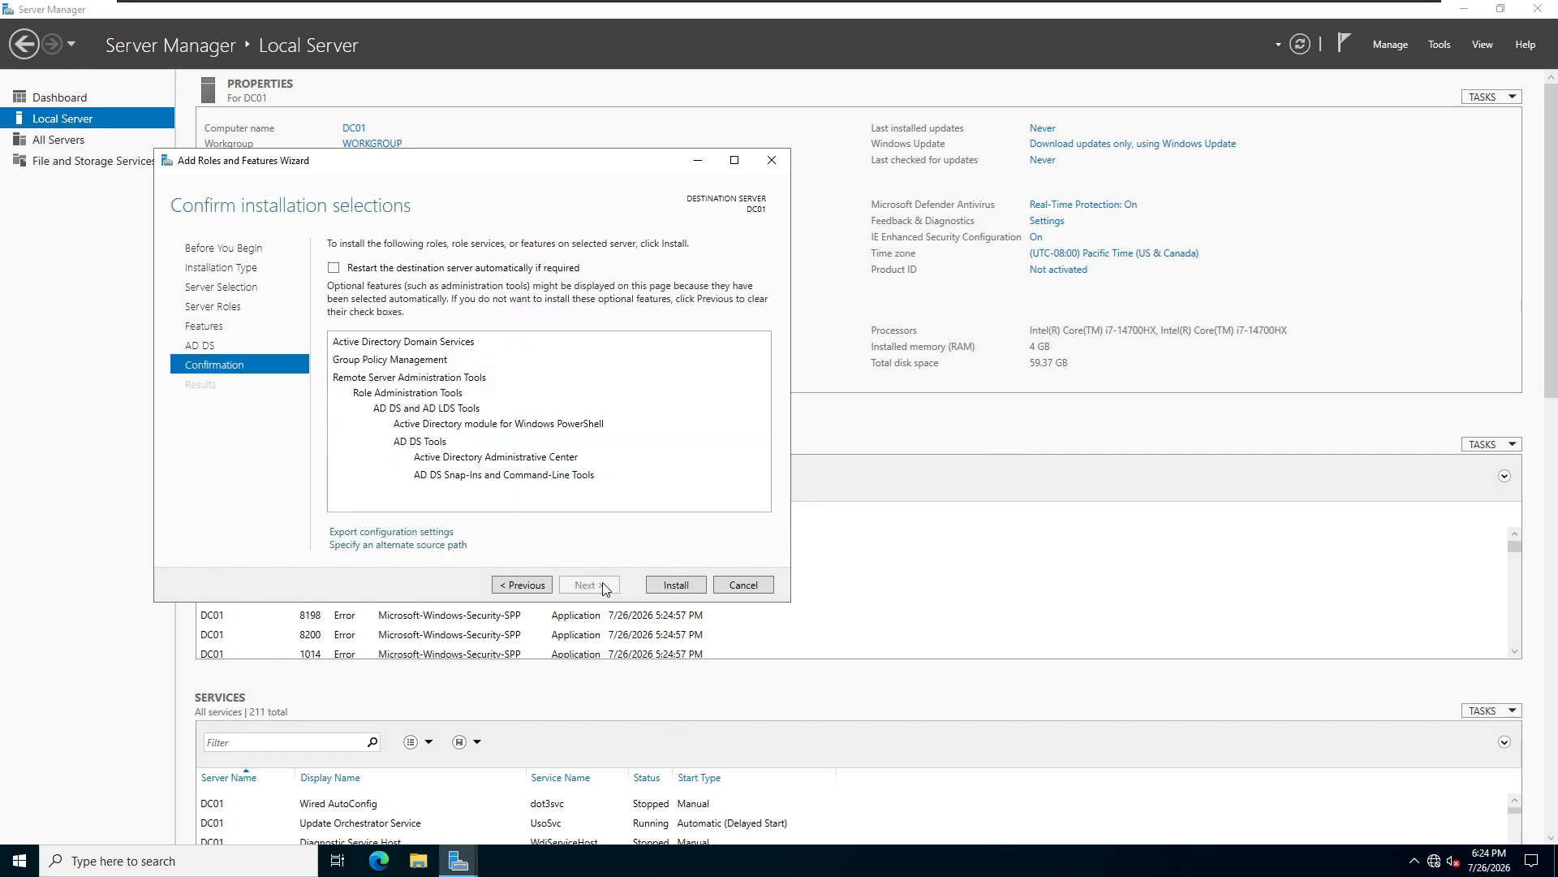
{"action": "left_click", "coordinate": [678, 584]}
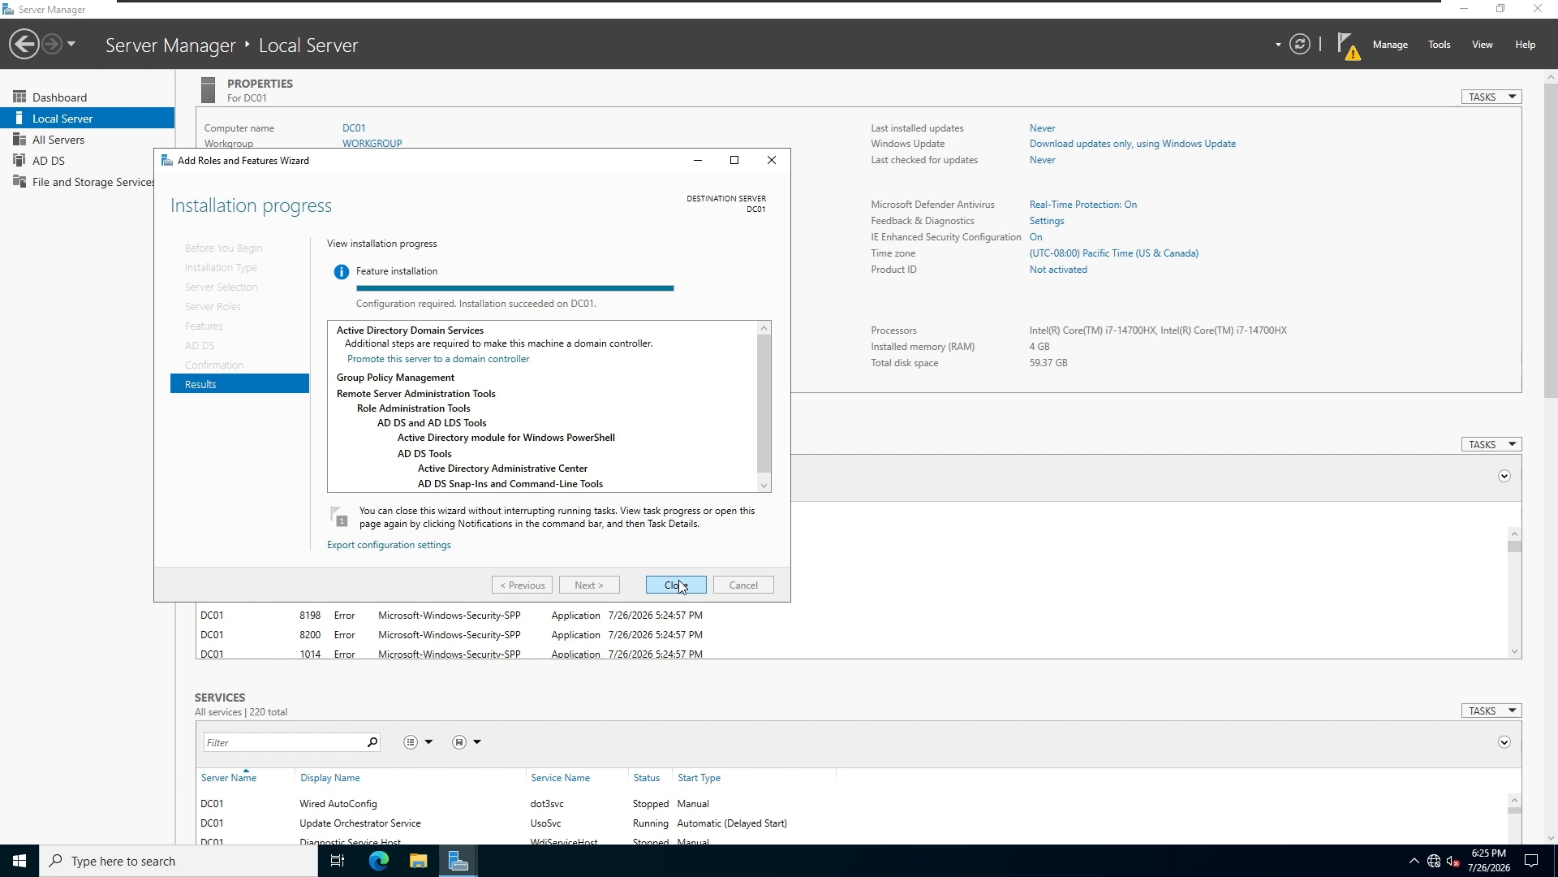
{"action": "left_click", "coordinate": [677, 584]}
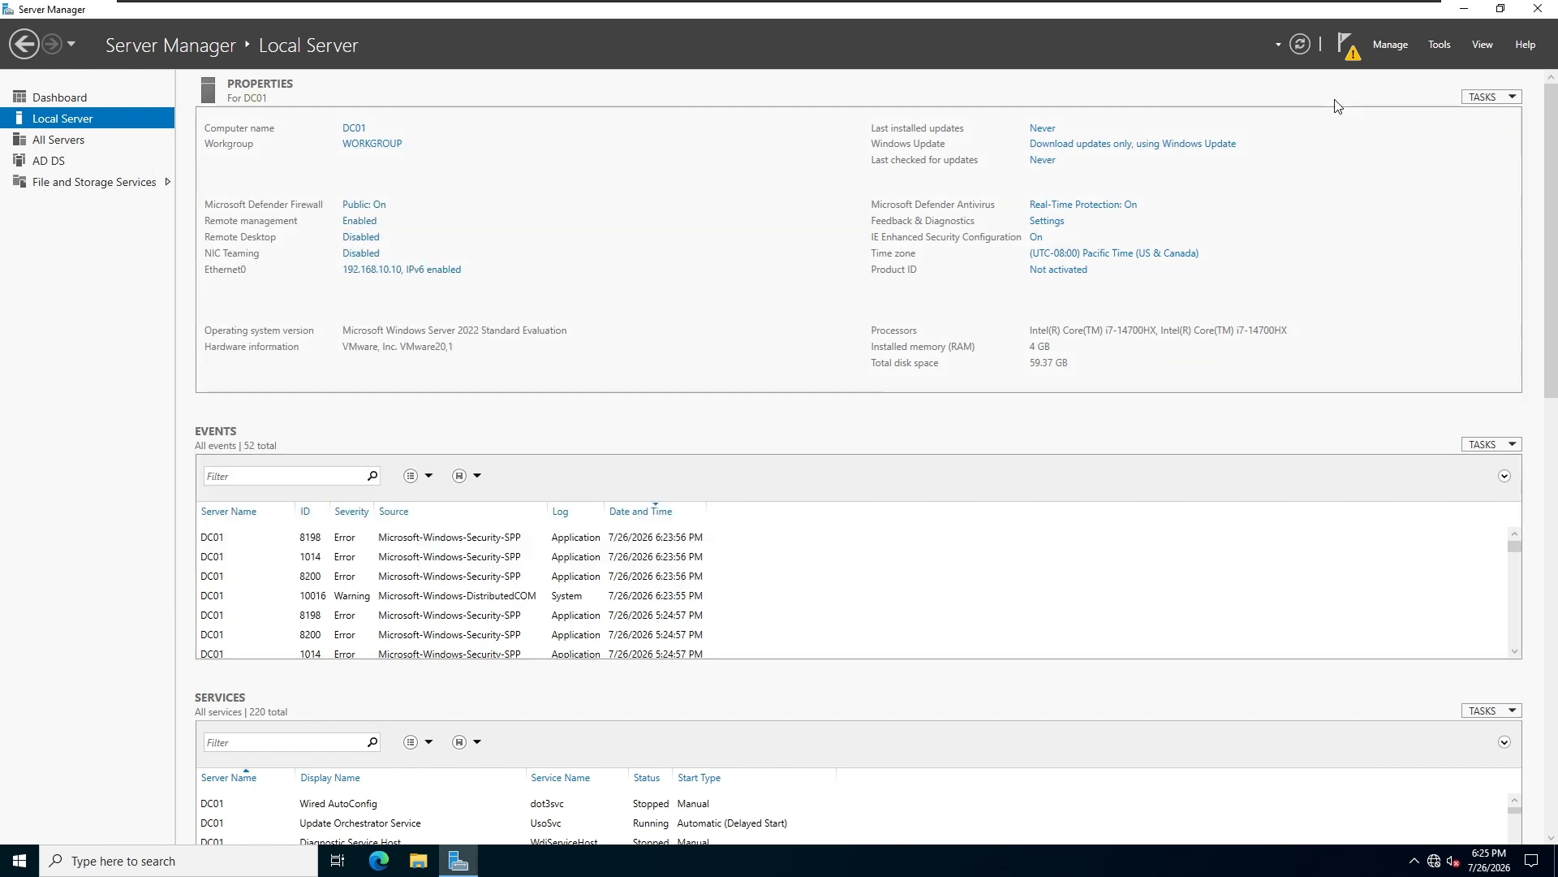
Start promoting the server to a domain controller and choose to add a new forest.
{"action": "left_click", "coordinate": [1348, 49]}
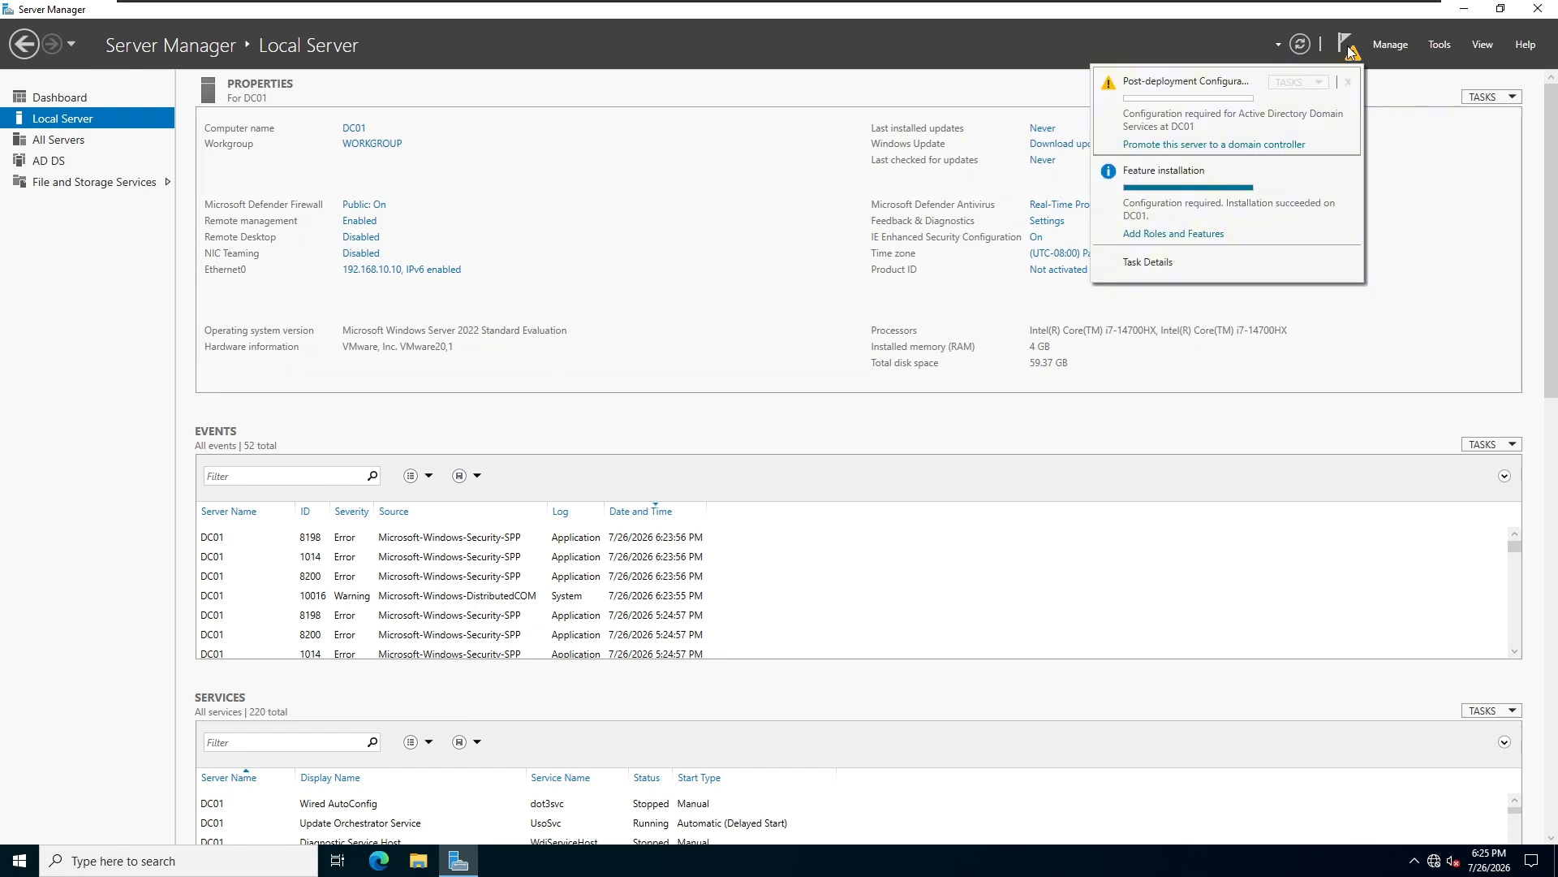
{"action": "left_click", "coordinate": [1202, 144]}
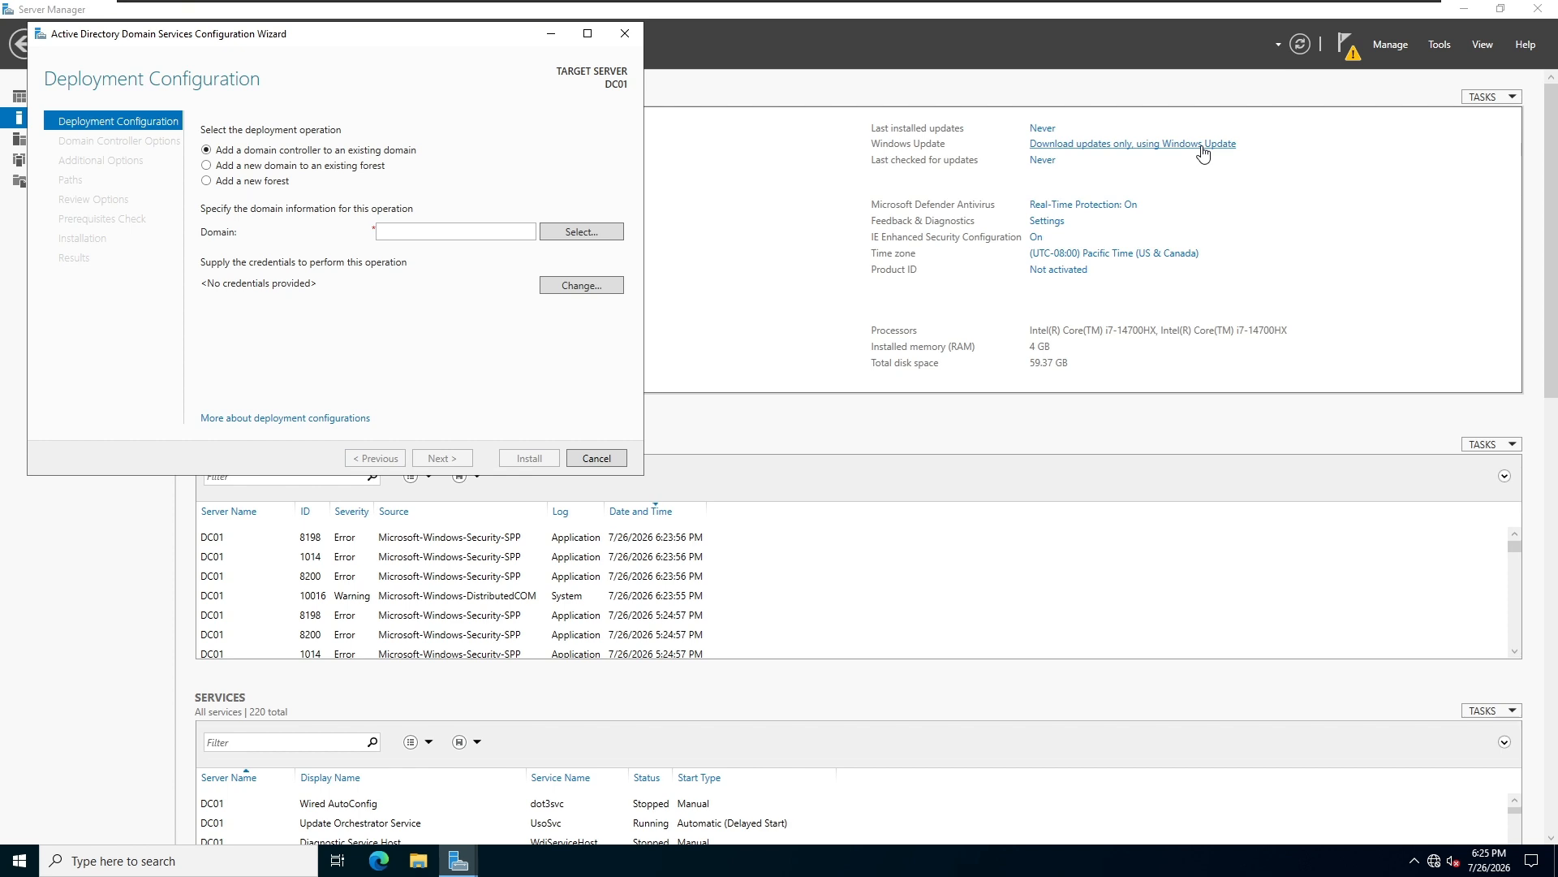
{"action": "left_click", "coordinate": [206, 182]}
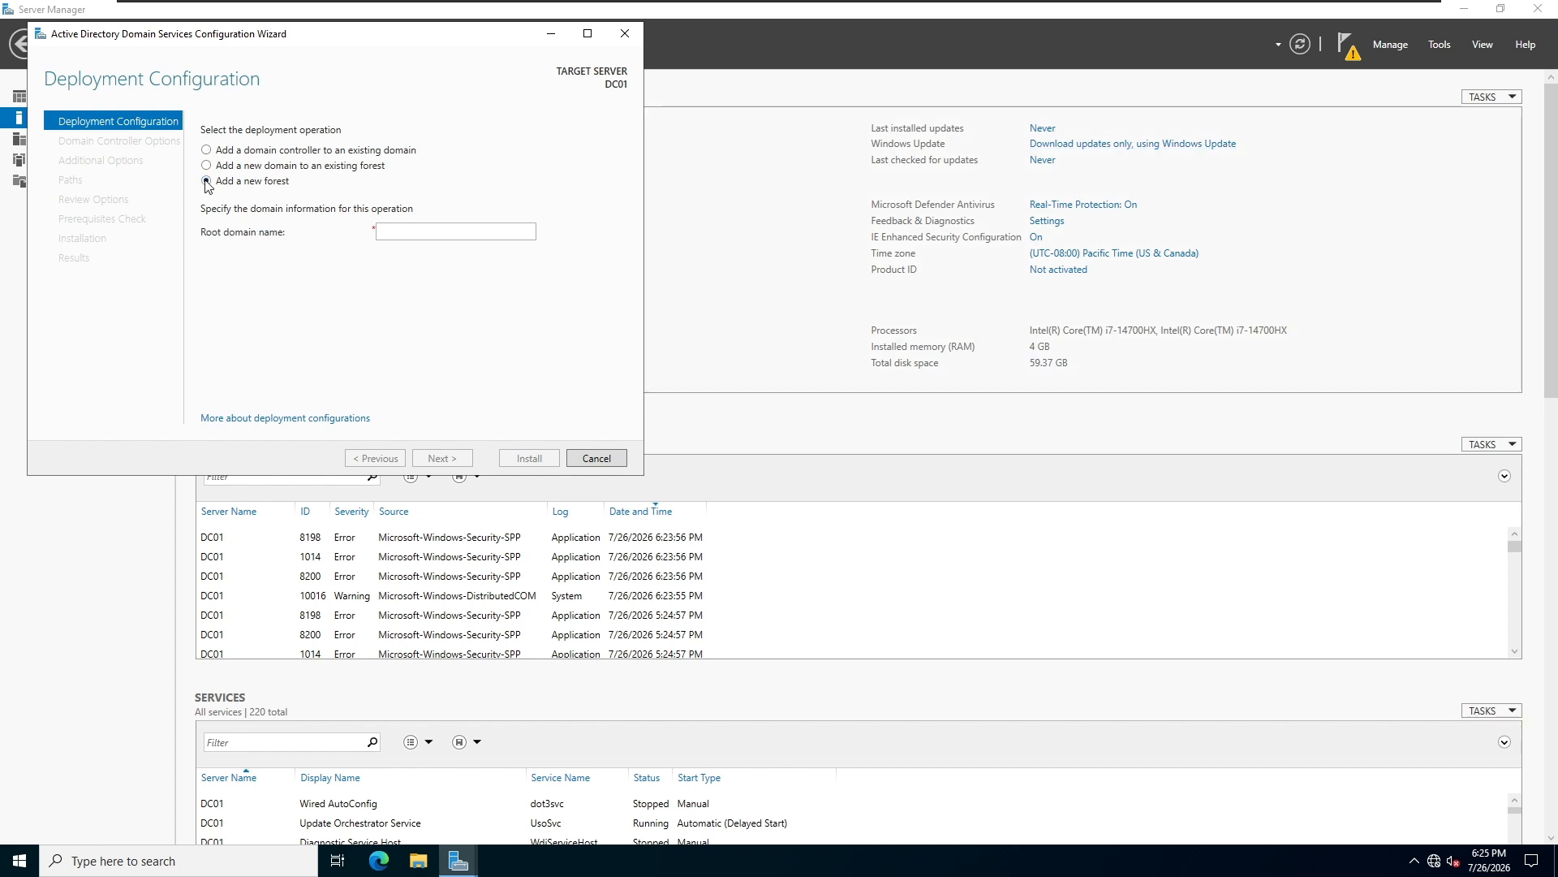
Set the new forest's root domain name to ymtlab.test and continue to the domain controller options.
{"action": "left_click", "coordinate": [408, 233]}
{"action": "type", "text": "y"}
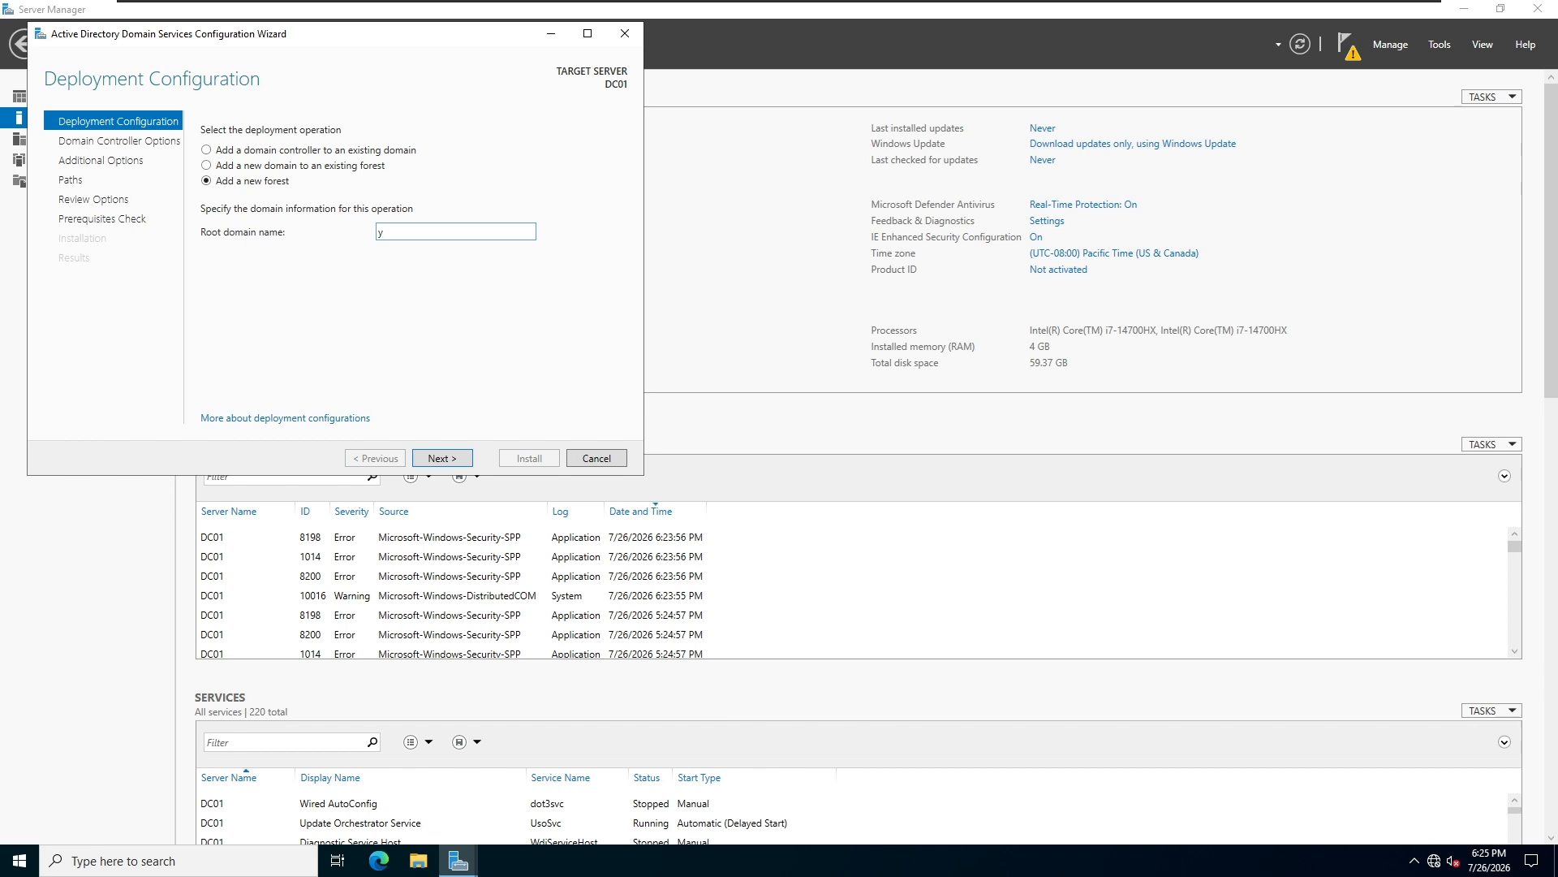
{"action": "type", "text": "mtlab.test"}
{"action": "key", "text": "BackSpace"}
{"action": "key", "text": "BackSpace"}
{"action": "type", "text": "est"}
{"action": "left_click", "coordinate": [446, 460]}
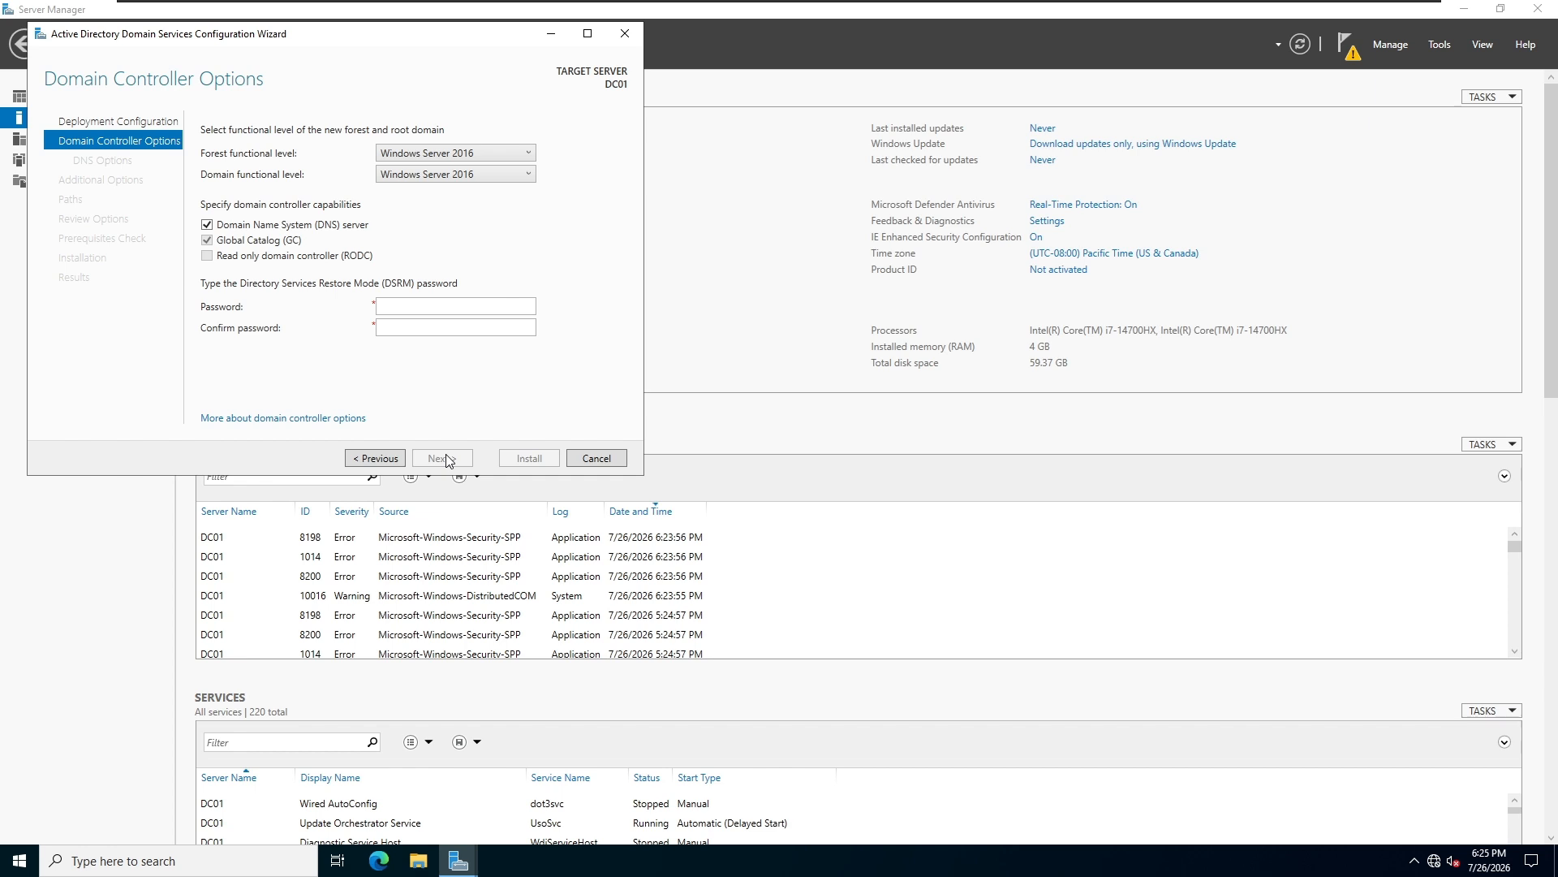
Enter and confirm the Directory Services Restore Mode password, keeping the Windows Server 2016 functional levels and the DNS server option.
{"action": "left_click", "coordinate": [448, 306]}
{"action": "type", "text": "••••"}
{"action": "key", "text": "Tab"}
{"action": "type", "text": "••••"}
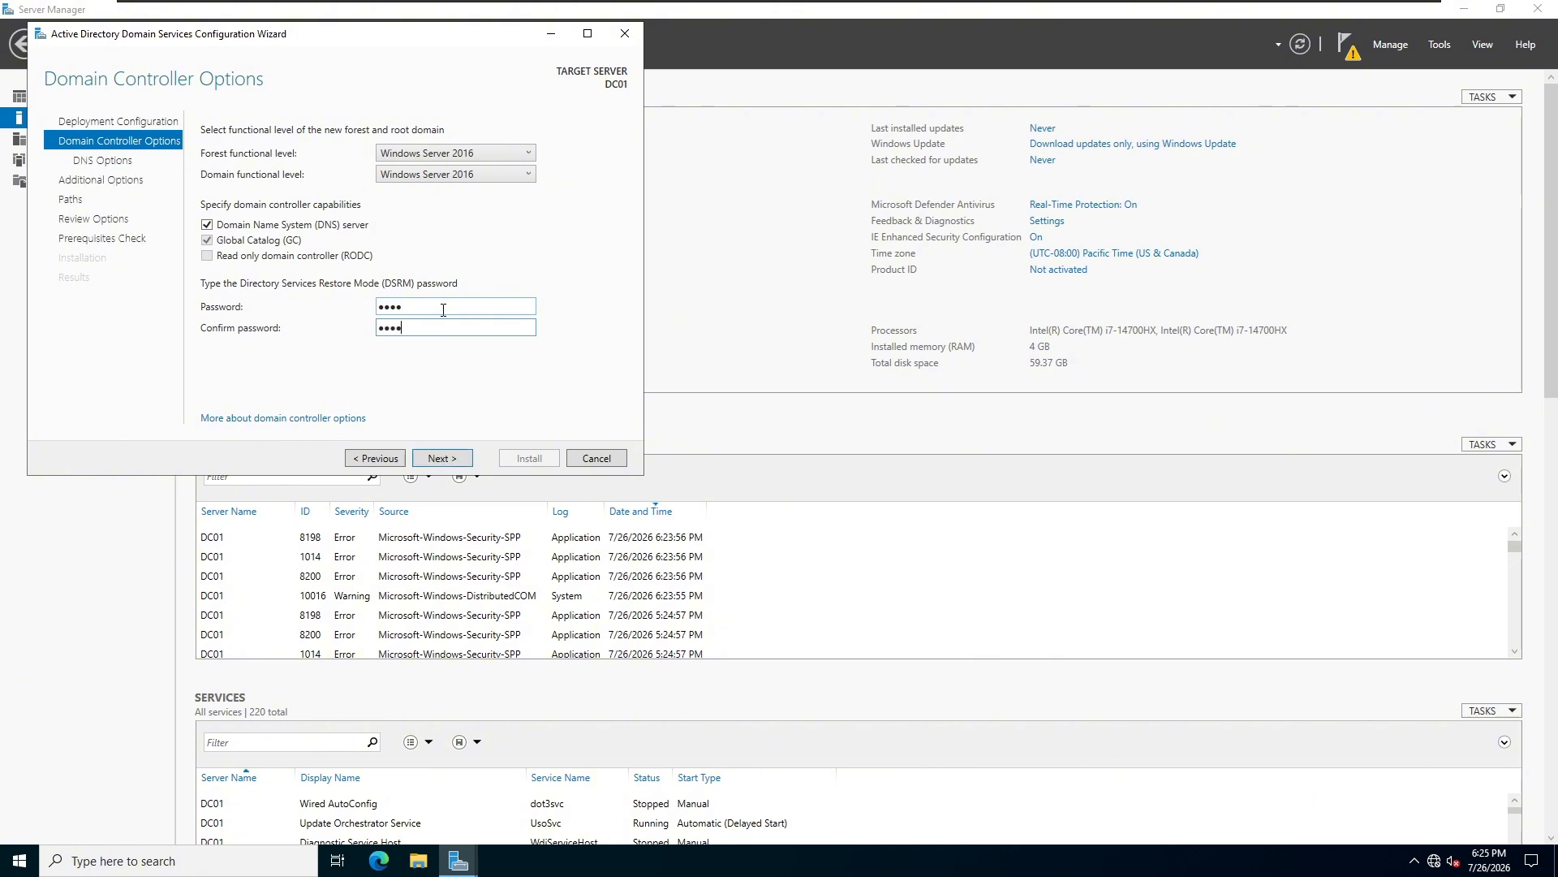
{"action": "left_click", "coordinate": [444, 459]}
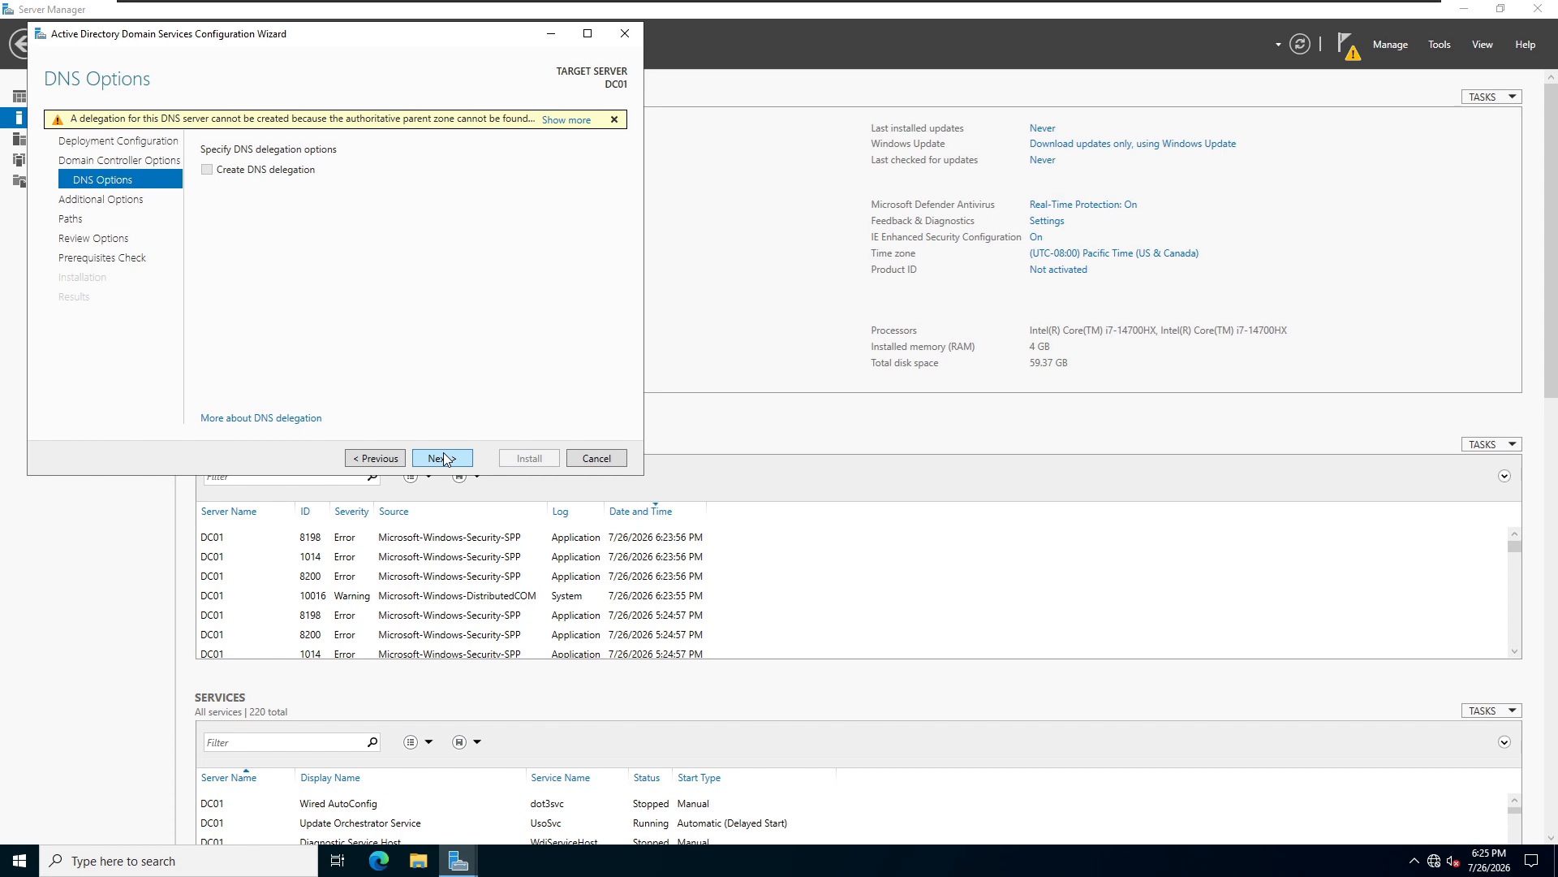
Accept the default DNS options, NetBIOS domain name and folder paths, then proceed through the review to the prerequisites check.
{"action": "left_click", "coordinate": [443, 459]}
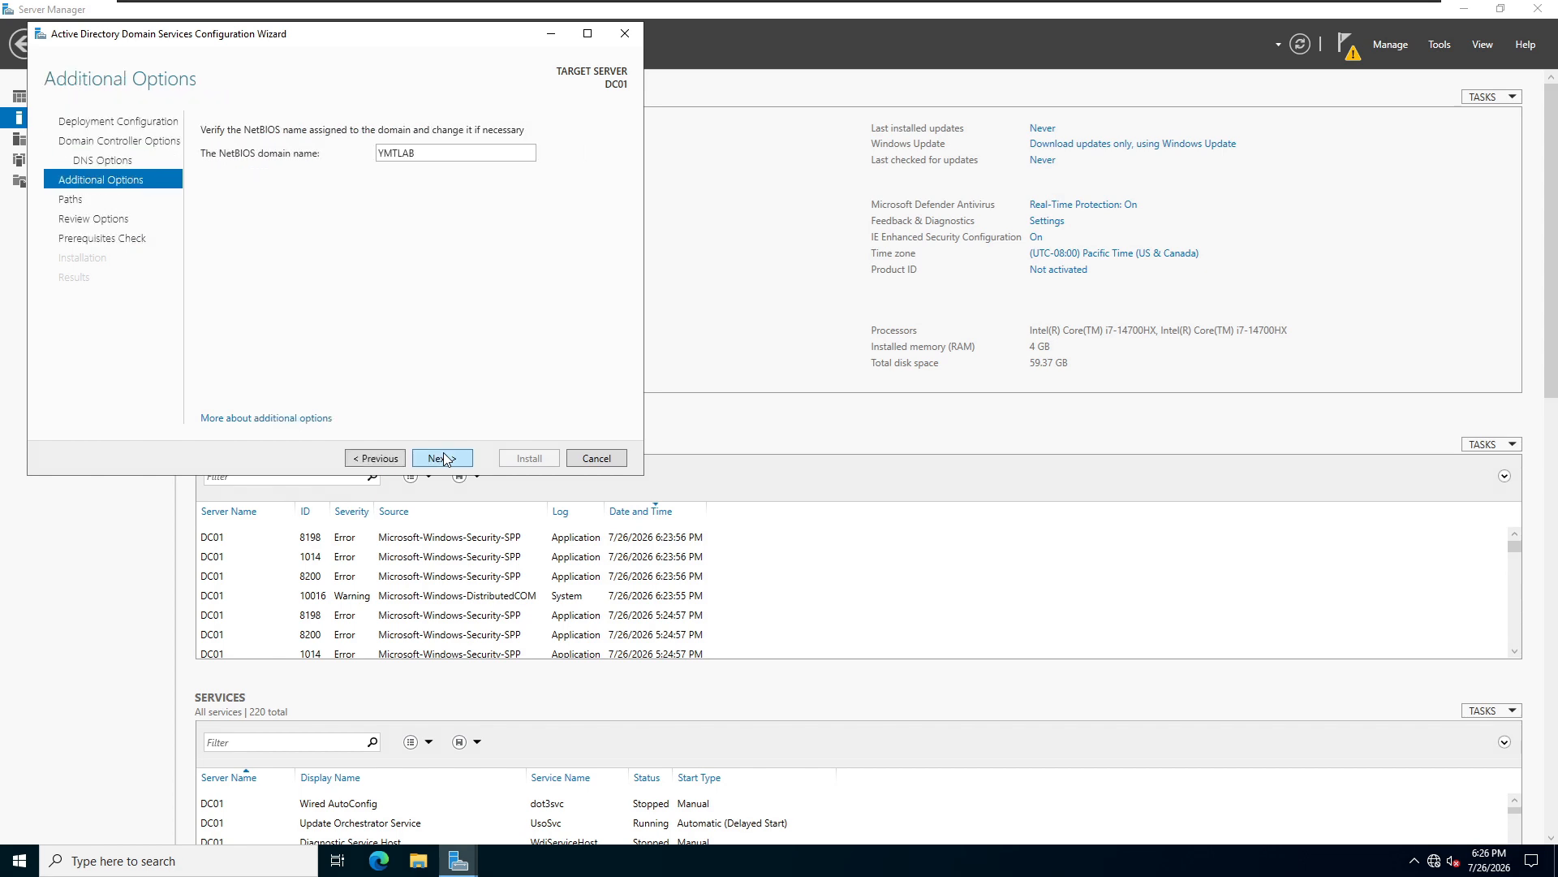
{"action": "left_click", "coordinate": [443, 459]}
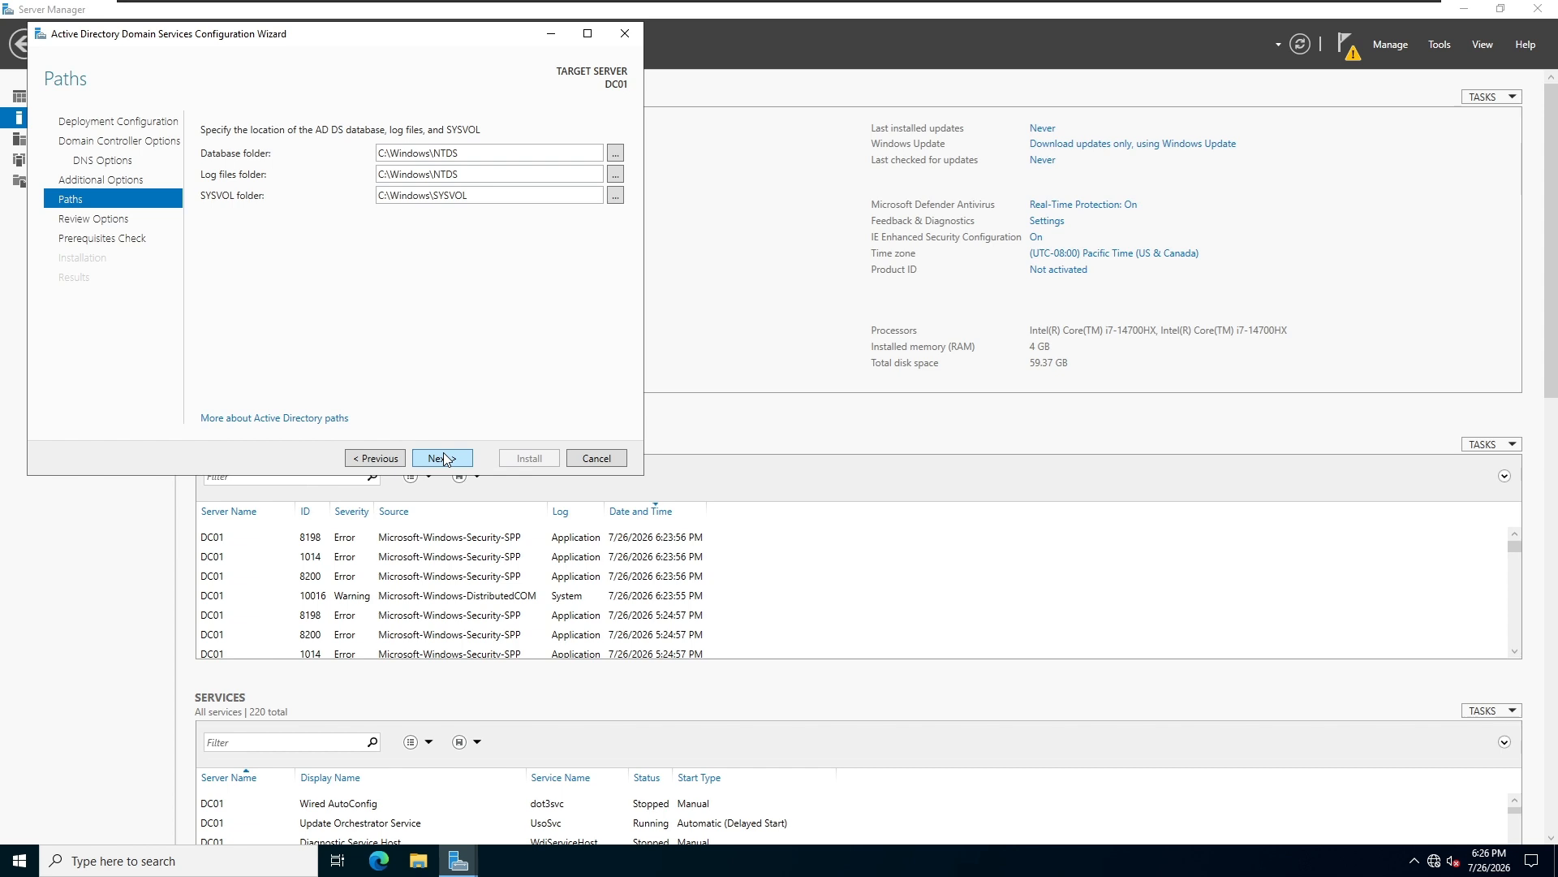
{"action": "left_click", "coordinate": [445, 459]}
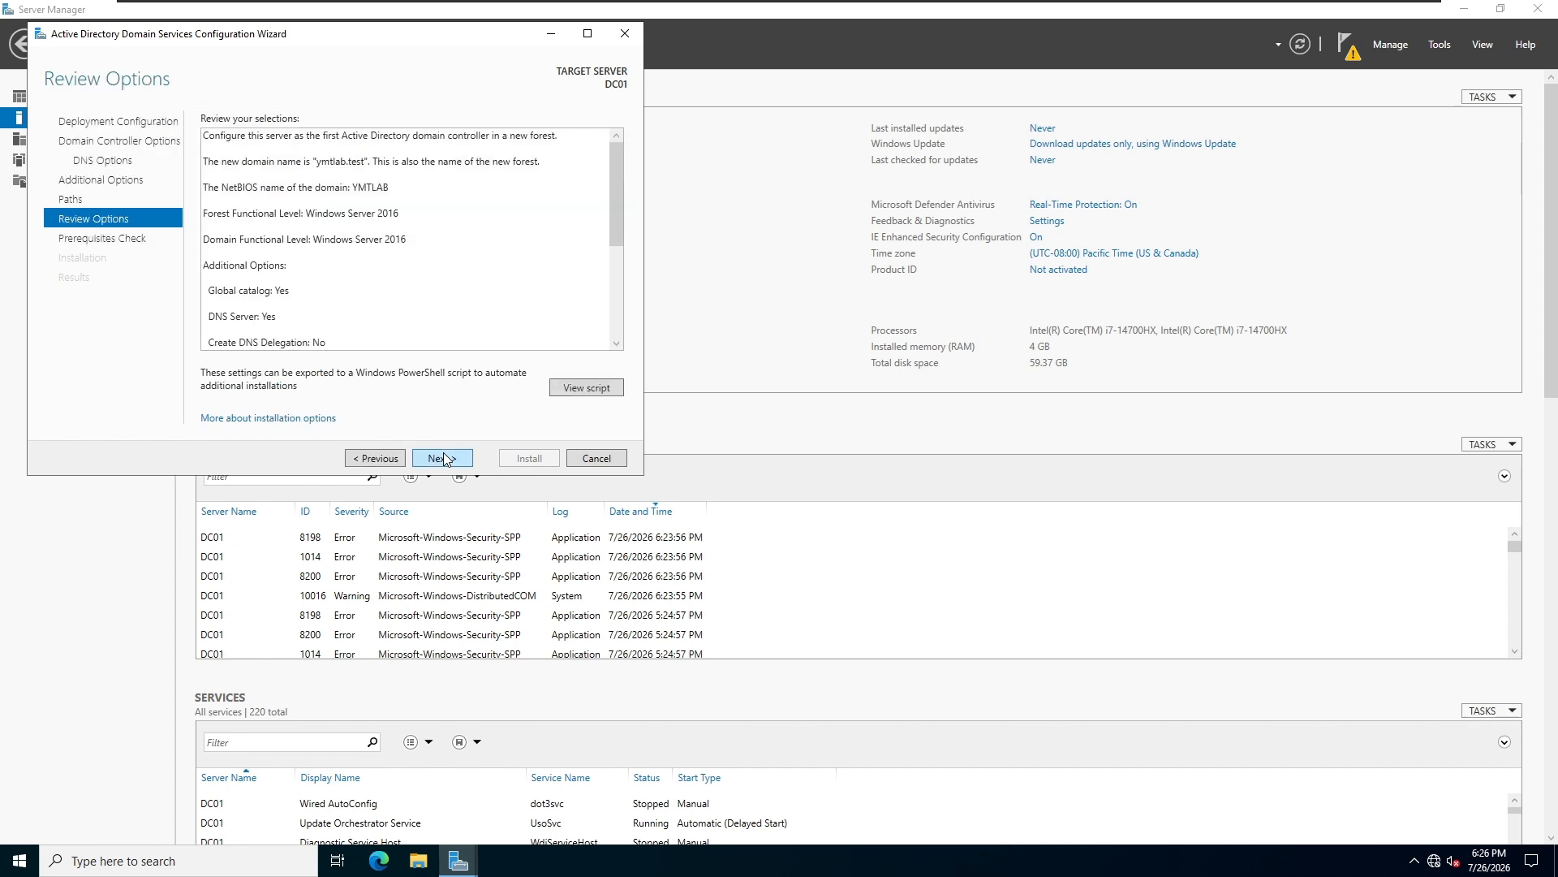
{"action": "left_click", "coordinate": [445, 459]}
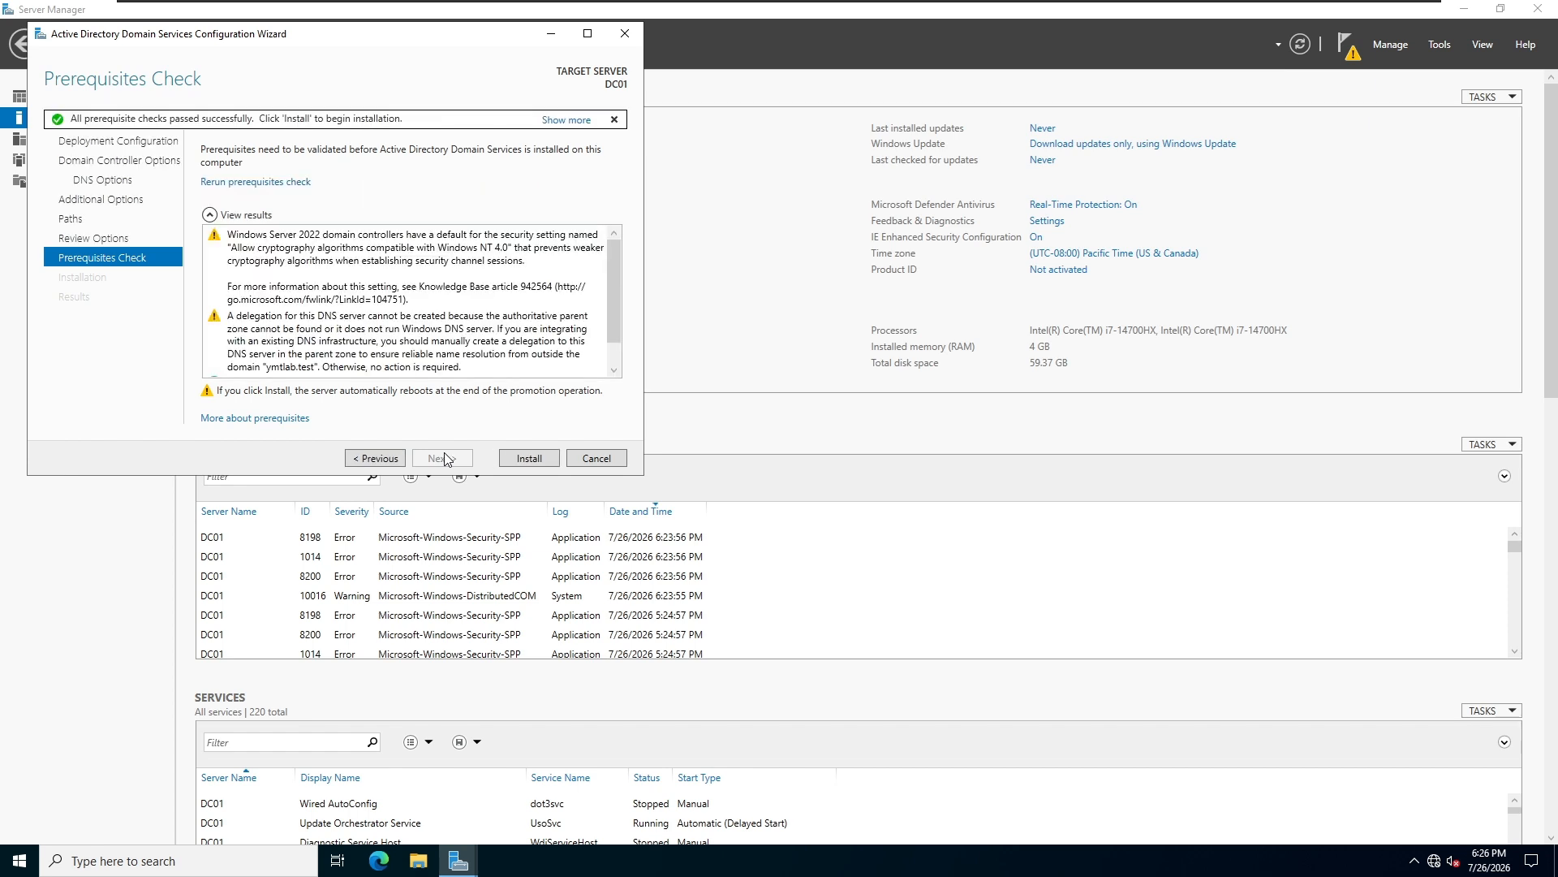
Install the domain controller configuration and acknowledge the sign-out notice for the server restart.
{"action": "left_click", "coordinate": [530, 459]}
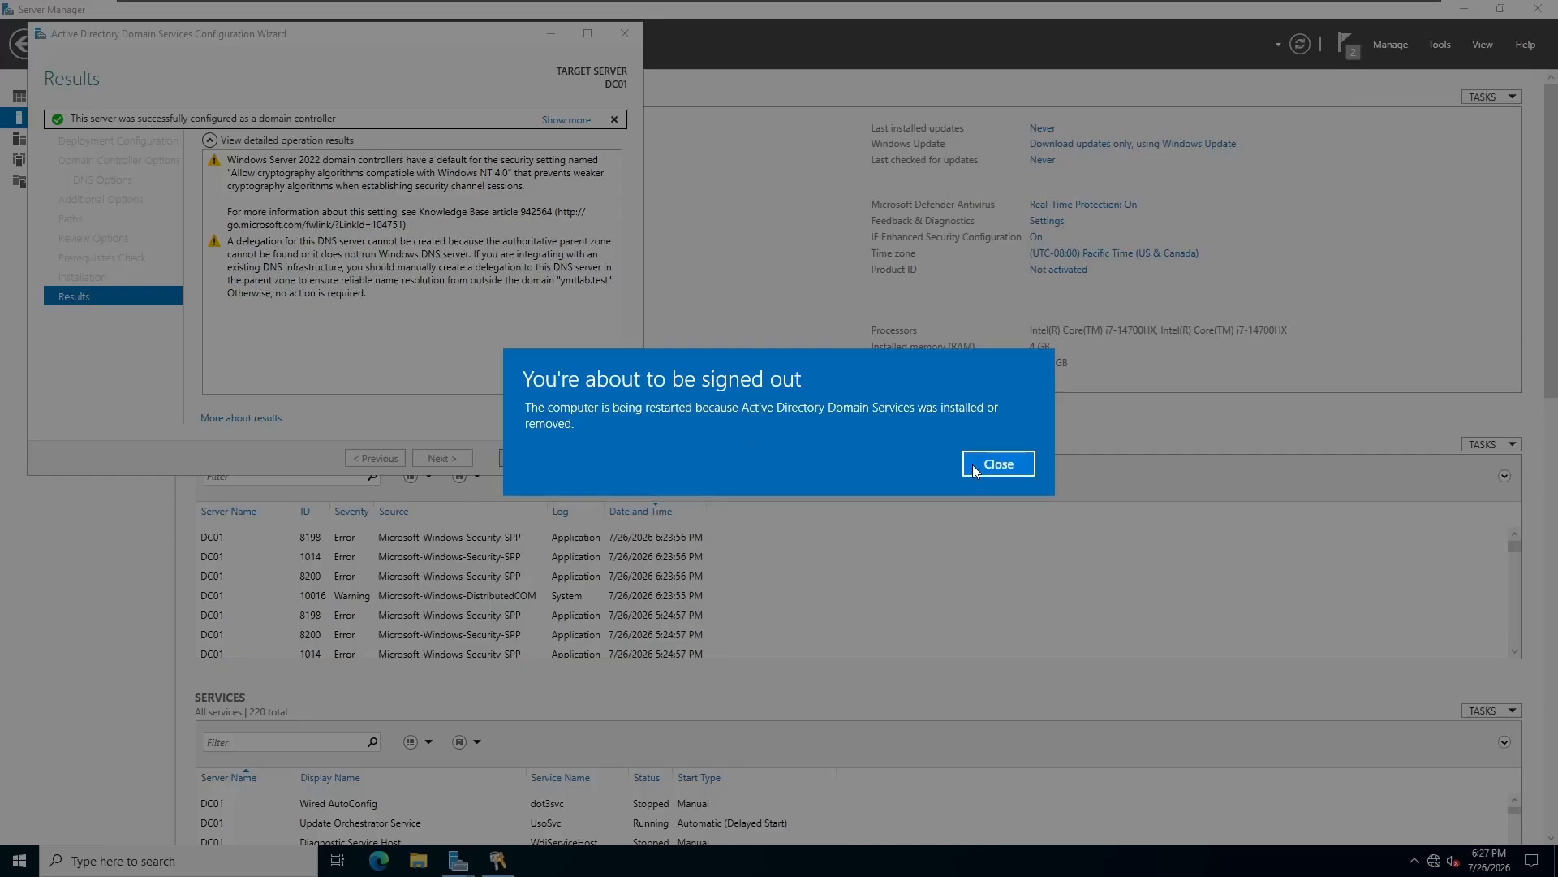
{"action": "left_click", "coordinate": [974, 464]}
{"action": "left_click", "coordinate": [531, 458]}
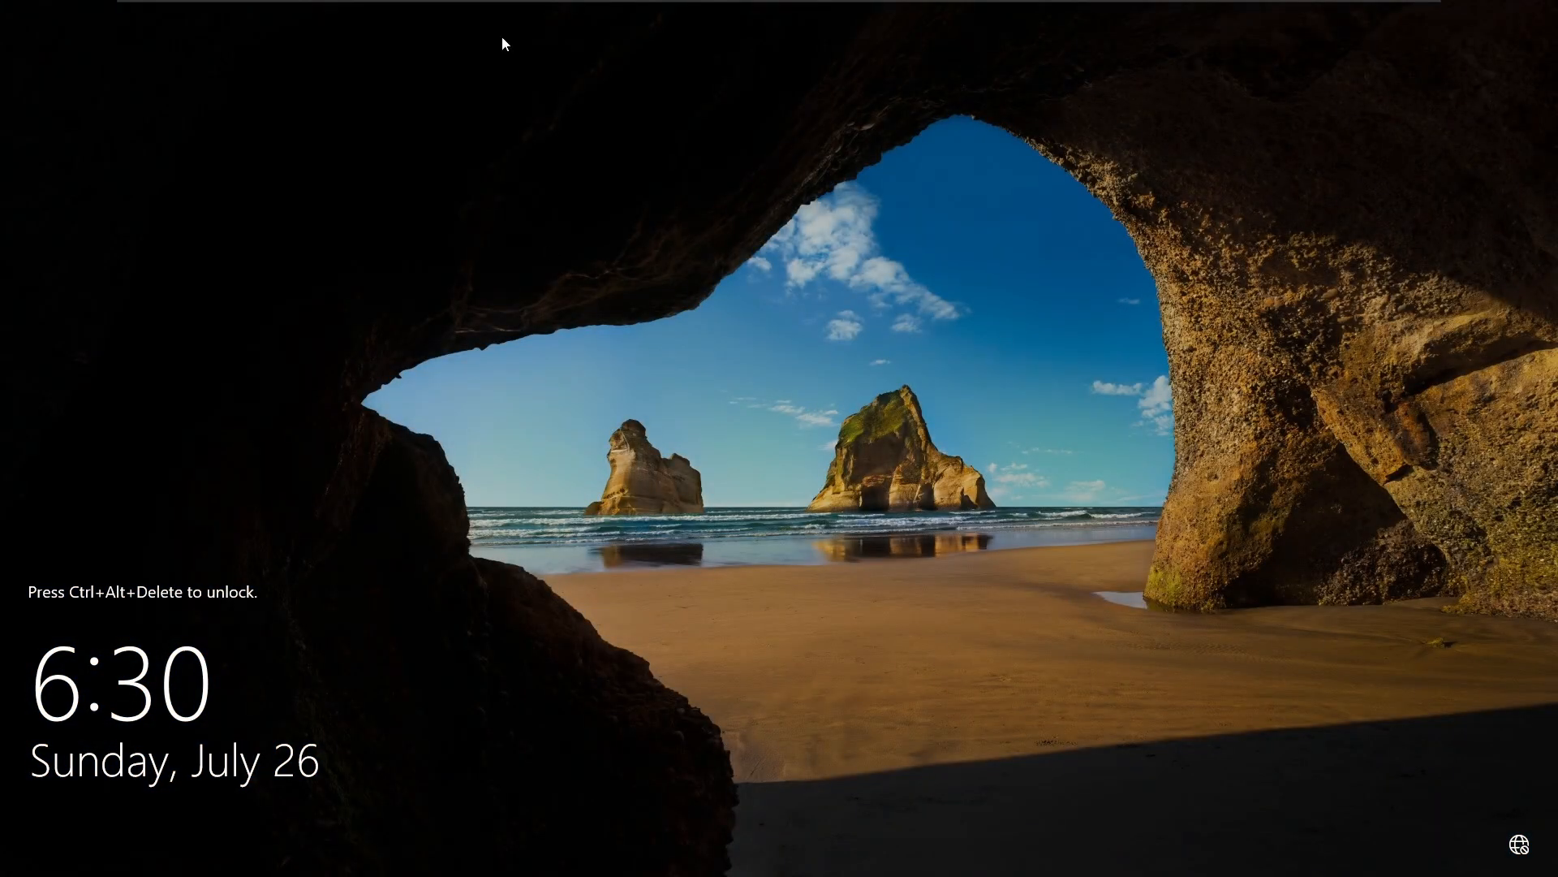
Unlock the restarted virtual machine and sign in to the YMTLAB domain administrator account with its password.
{"action": "mouse_move", "coordinate": [524, 10]}
{"action": "left_click", "coordinate": [414, 12]}
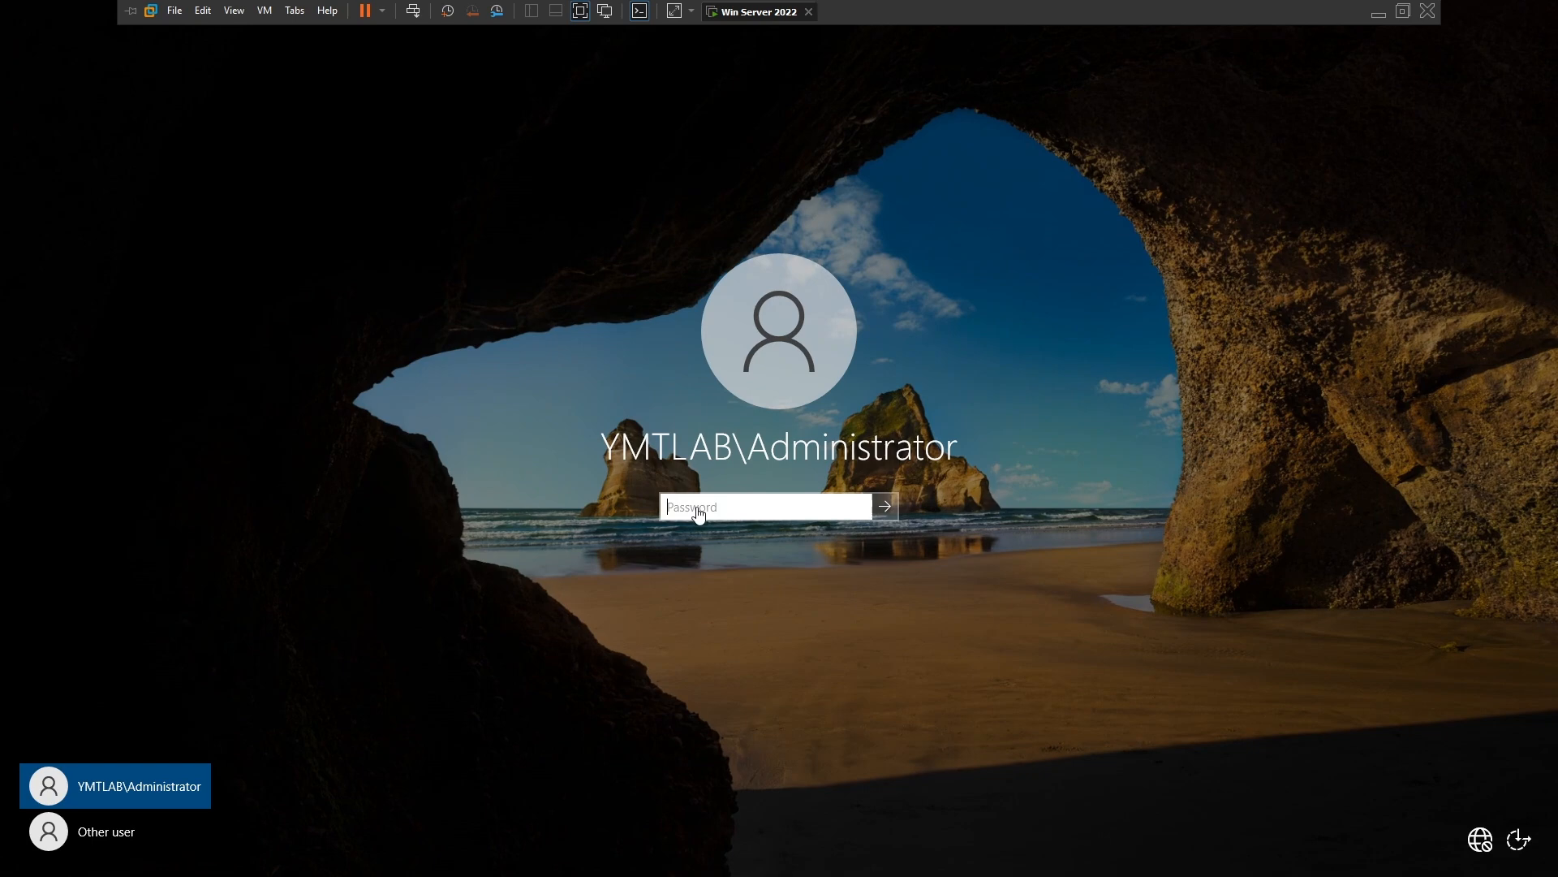
{"action": "left_click", "coordinate": [697, 507]}
{"action": "type", "text": "●"}
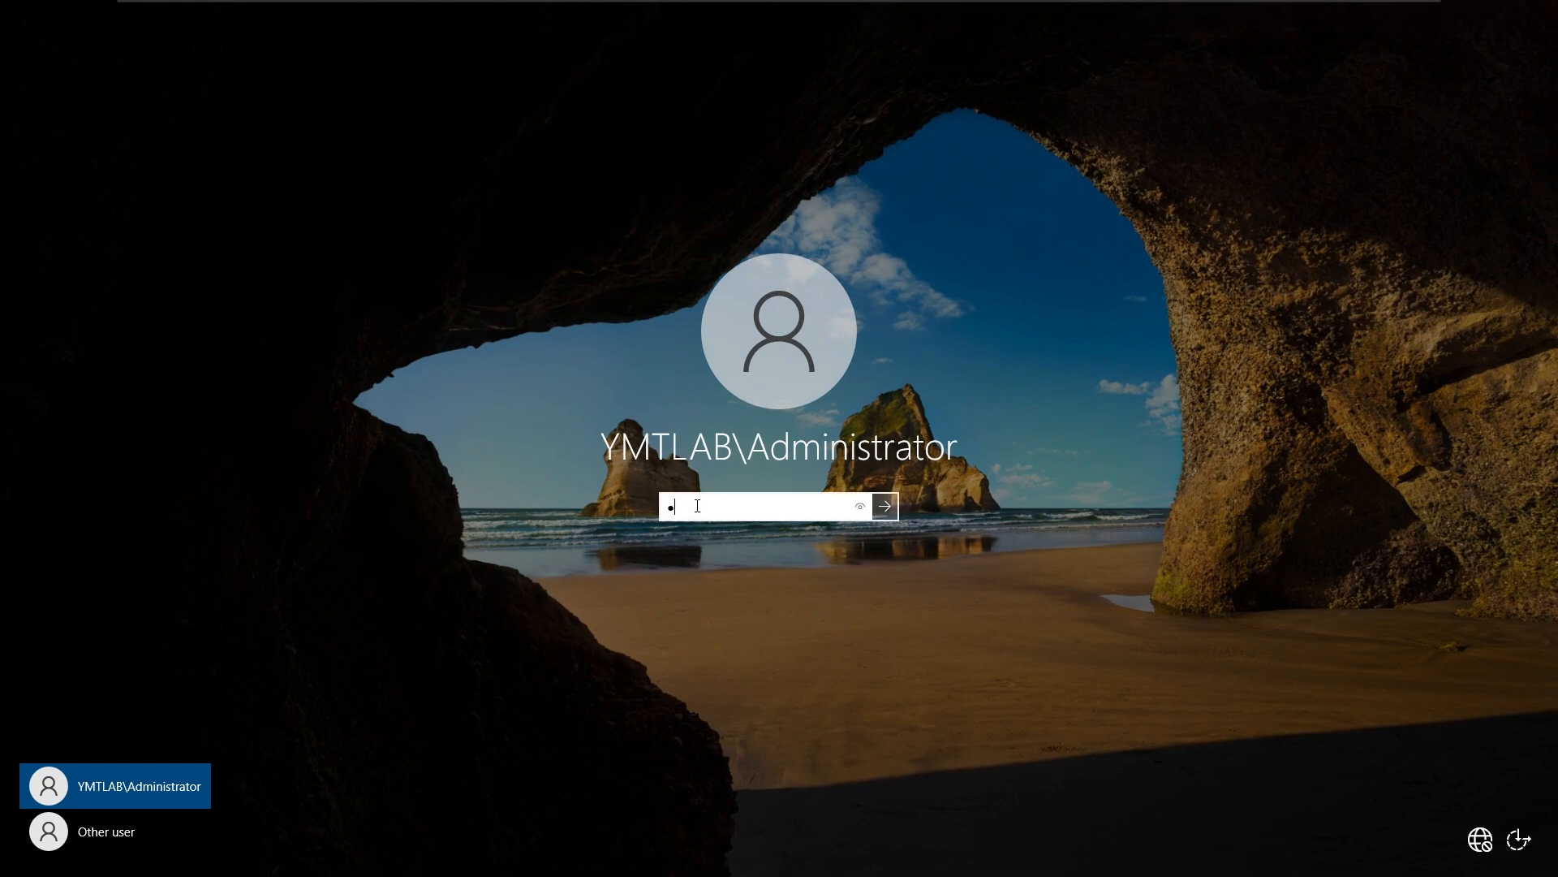
{"action": "type", "text": "●●●"}
{"action": "key", "text": "Return"}
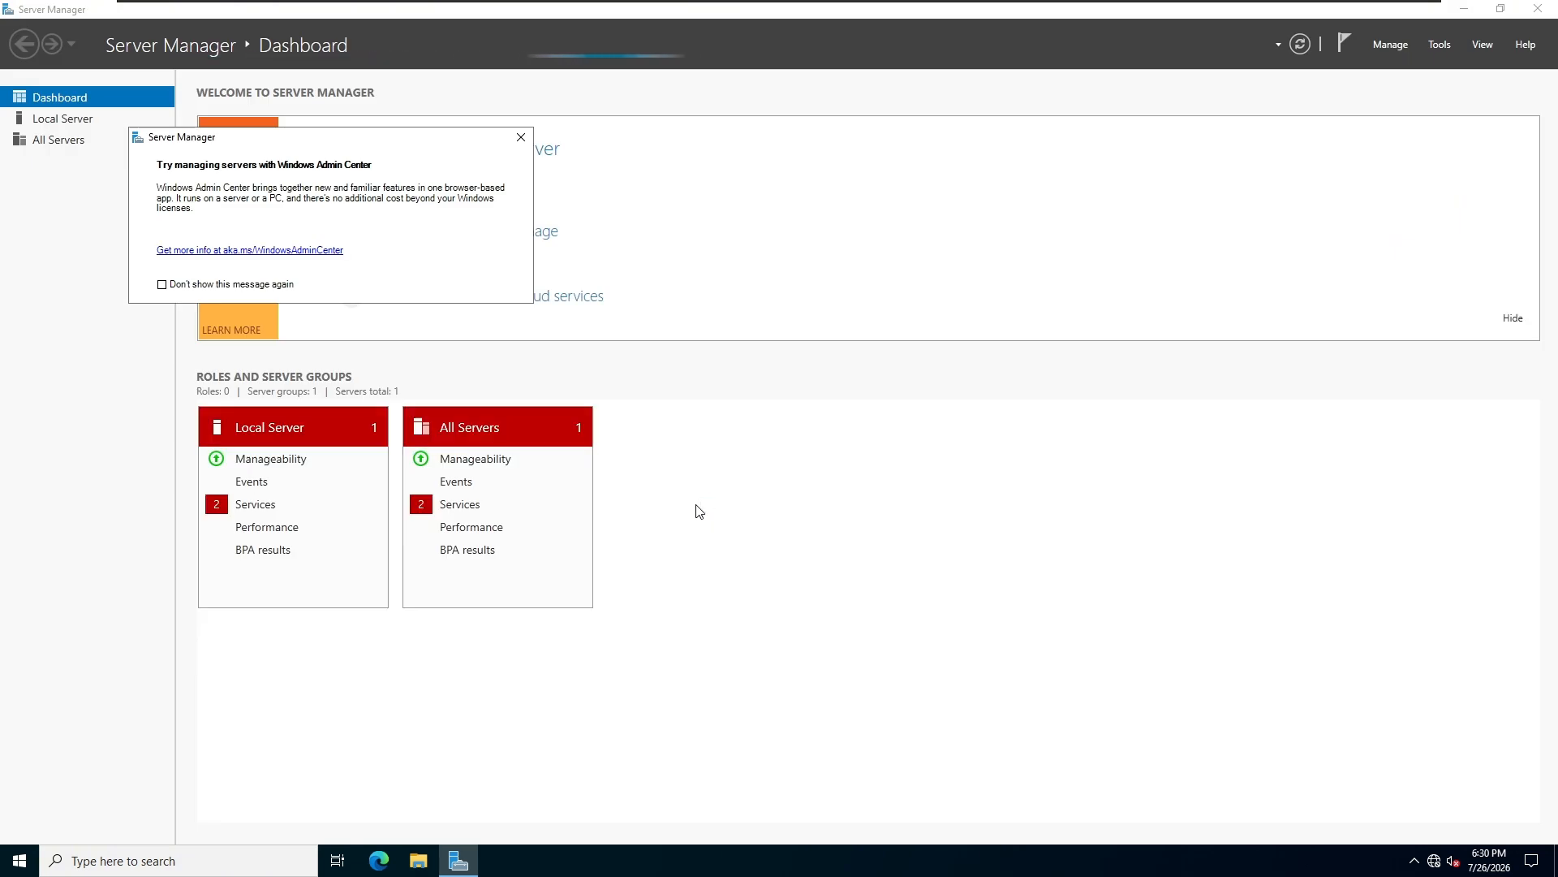
Examine the containers under the ymtlab.test domain in Active Directory Users and Computers, and close the console.
{"action": "left_click", "coordinate": [1428, 46]}
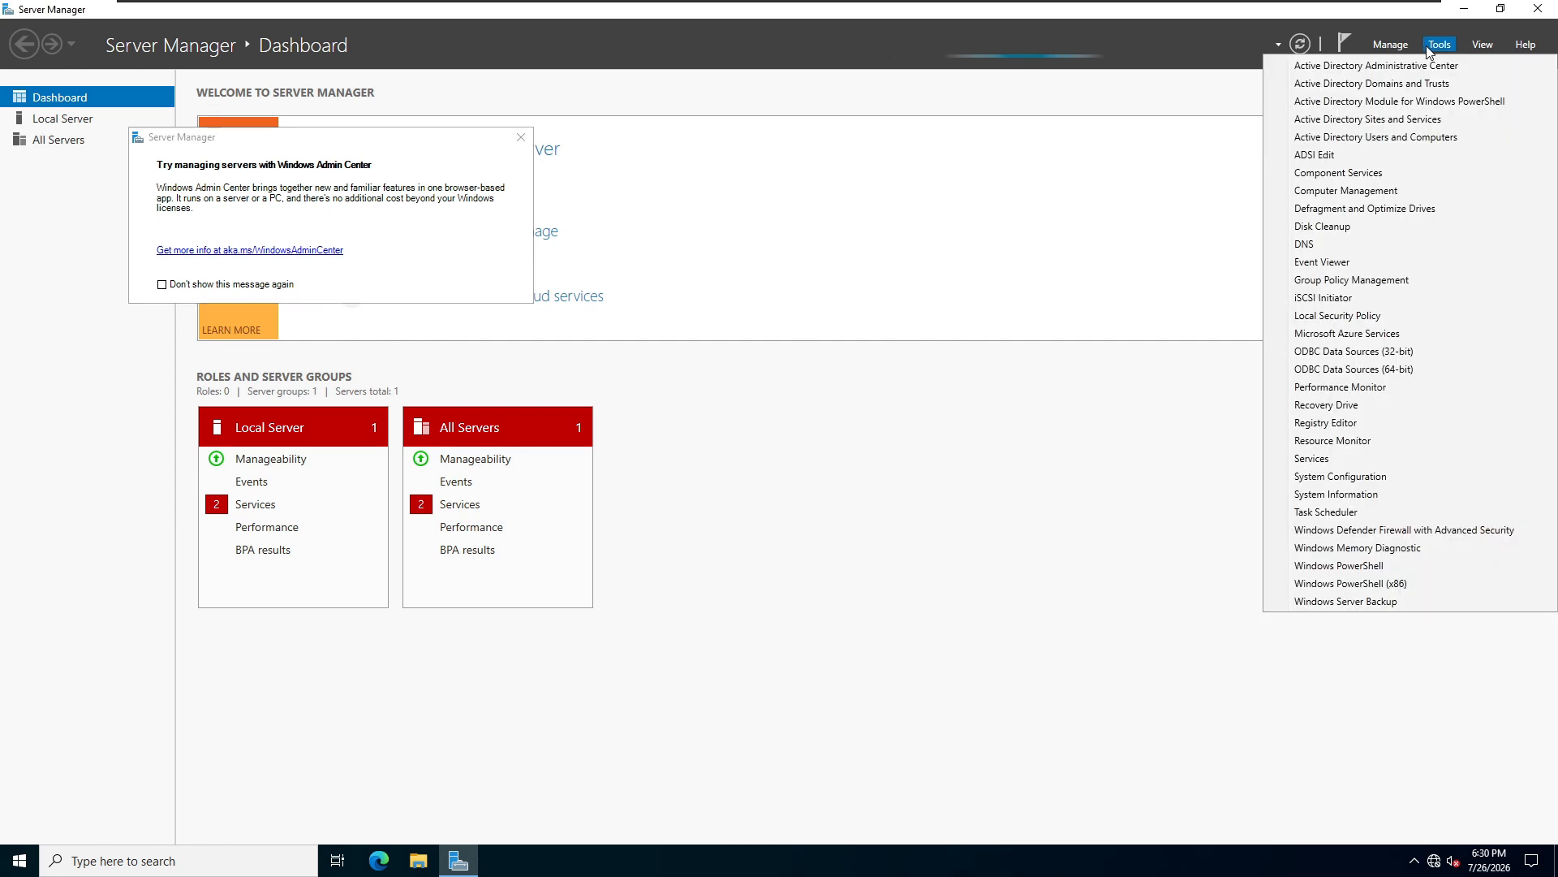
{"action": "left_click", "coordinate": [1426, 138]}
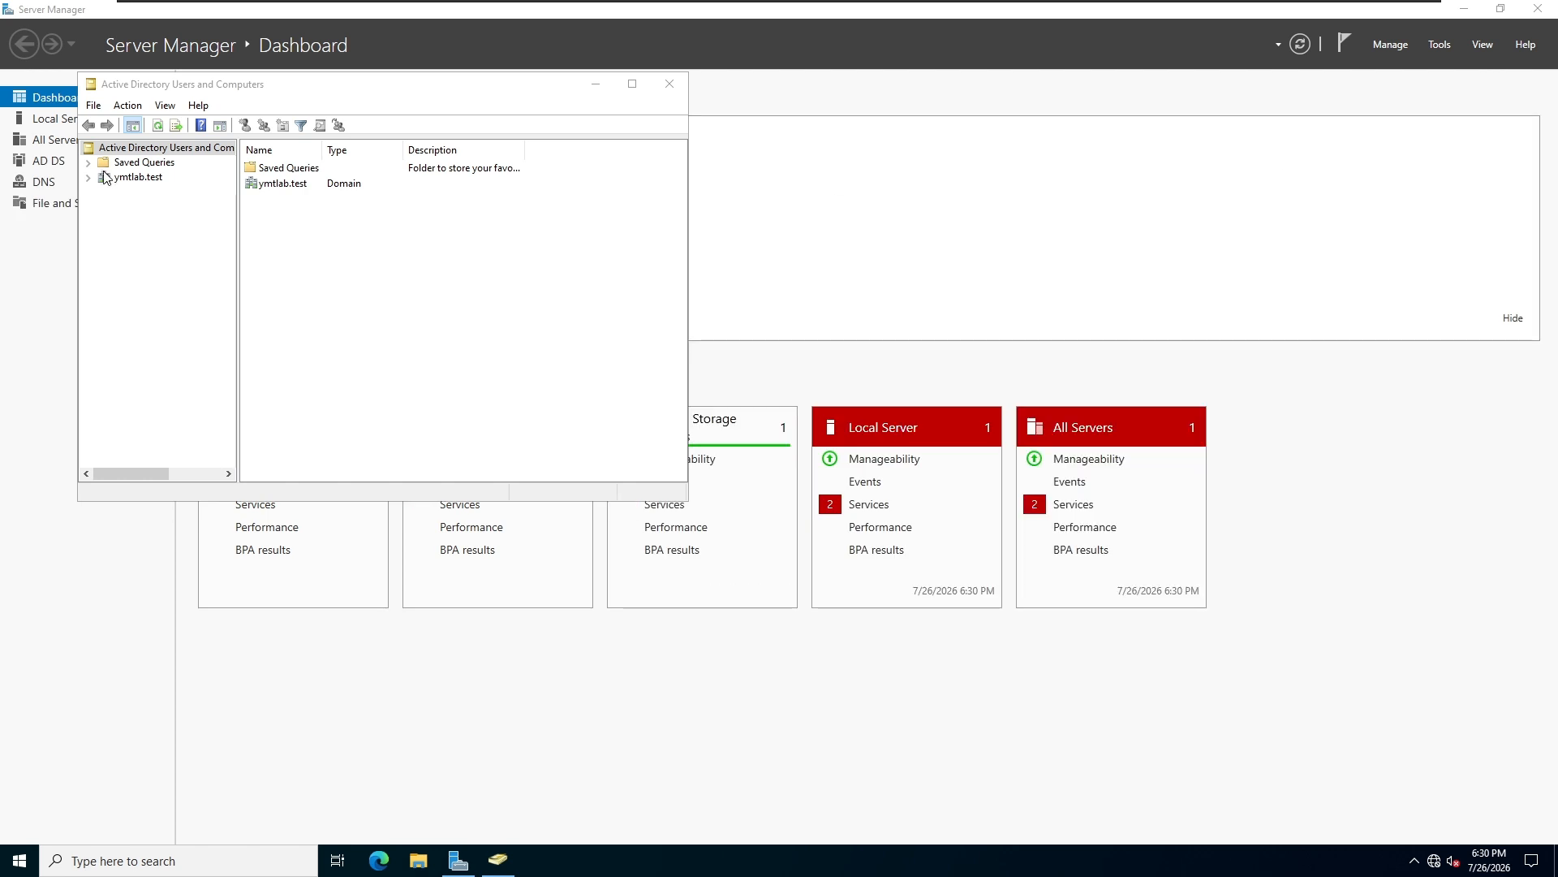
{"action": "left_click", "coordinate": [84, 178]}
{"action": "left_click", "coordinate": [85, 178]}
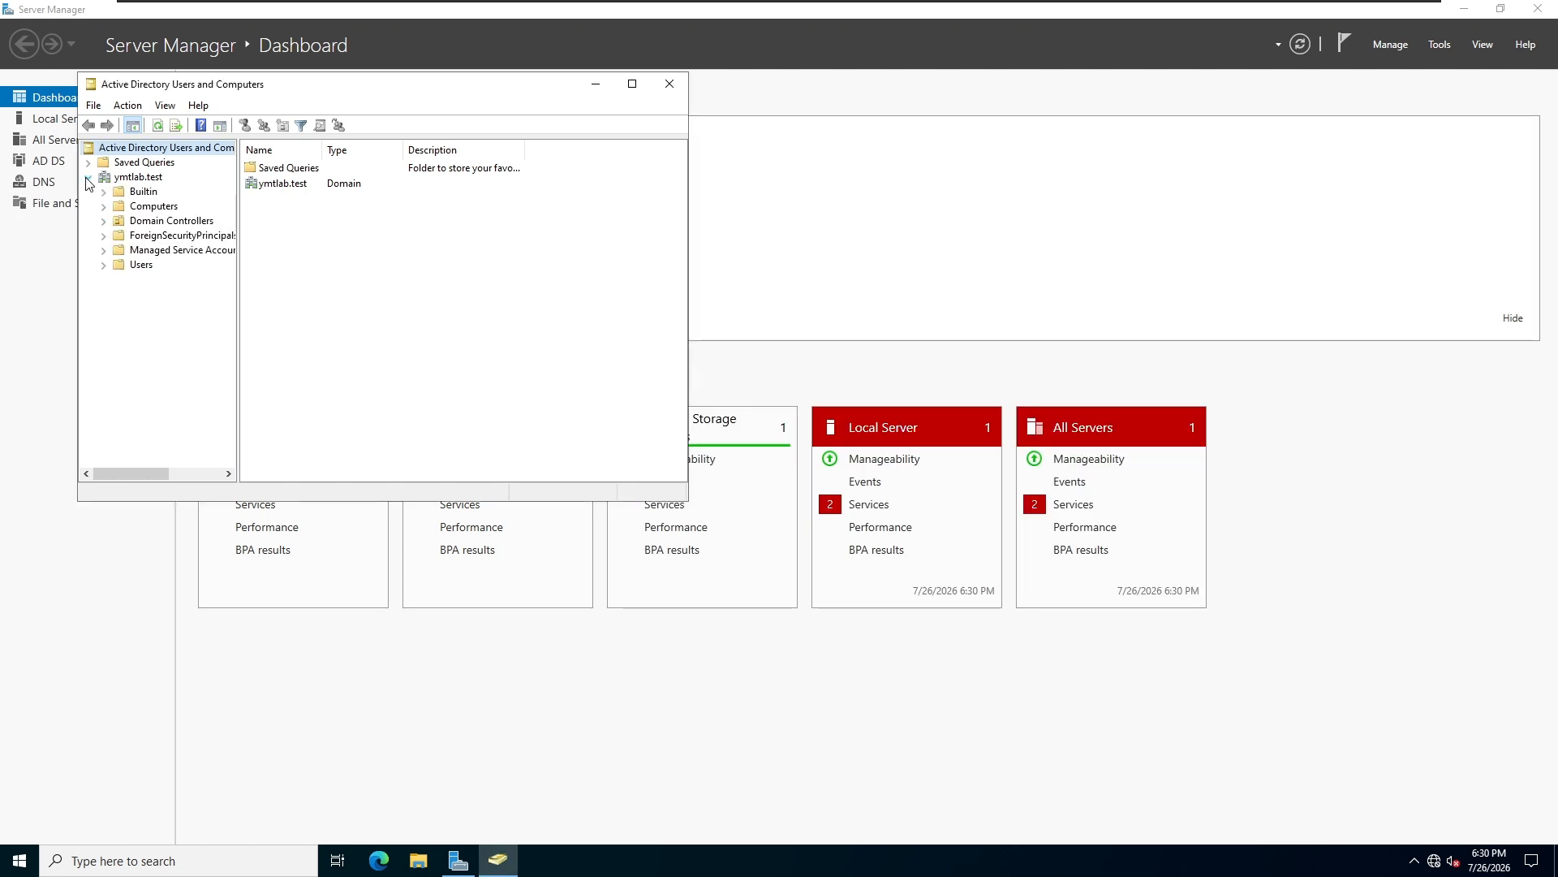
{"action": "left_click", "coordinate": [669, 85]}
Examine the records of the ymtlab.test forward lookup zone on DC01 in DNS Manager, and close the console.
{"action": "left_click", "coordinate": [1440, 43]}
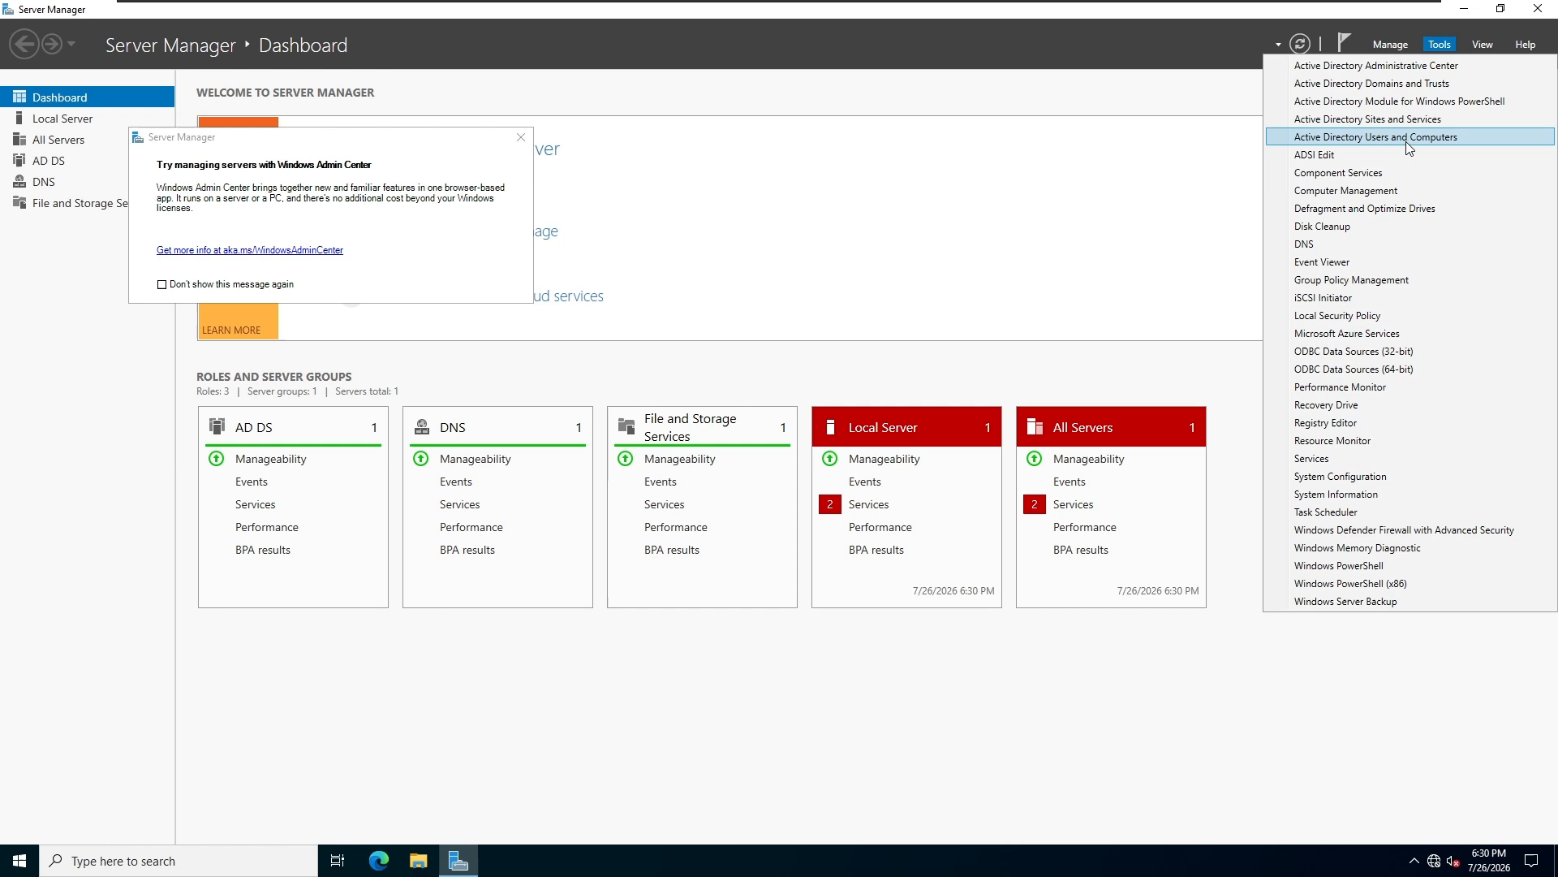
{"action": "left_click", "coordinate": [1319, 245]}
{"action": "left_click", "coordinate": [86, 129]}
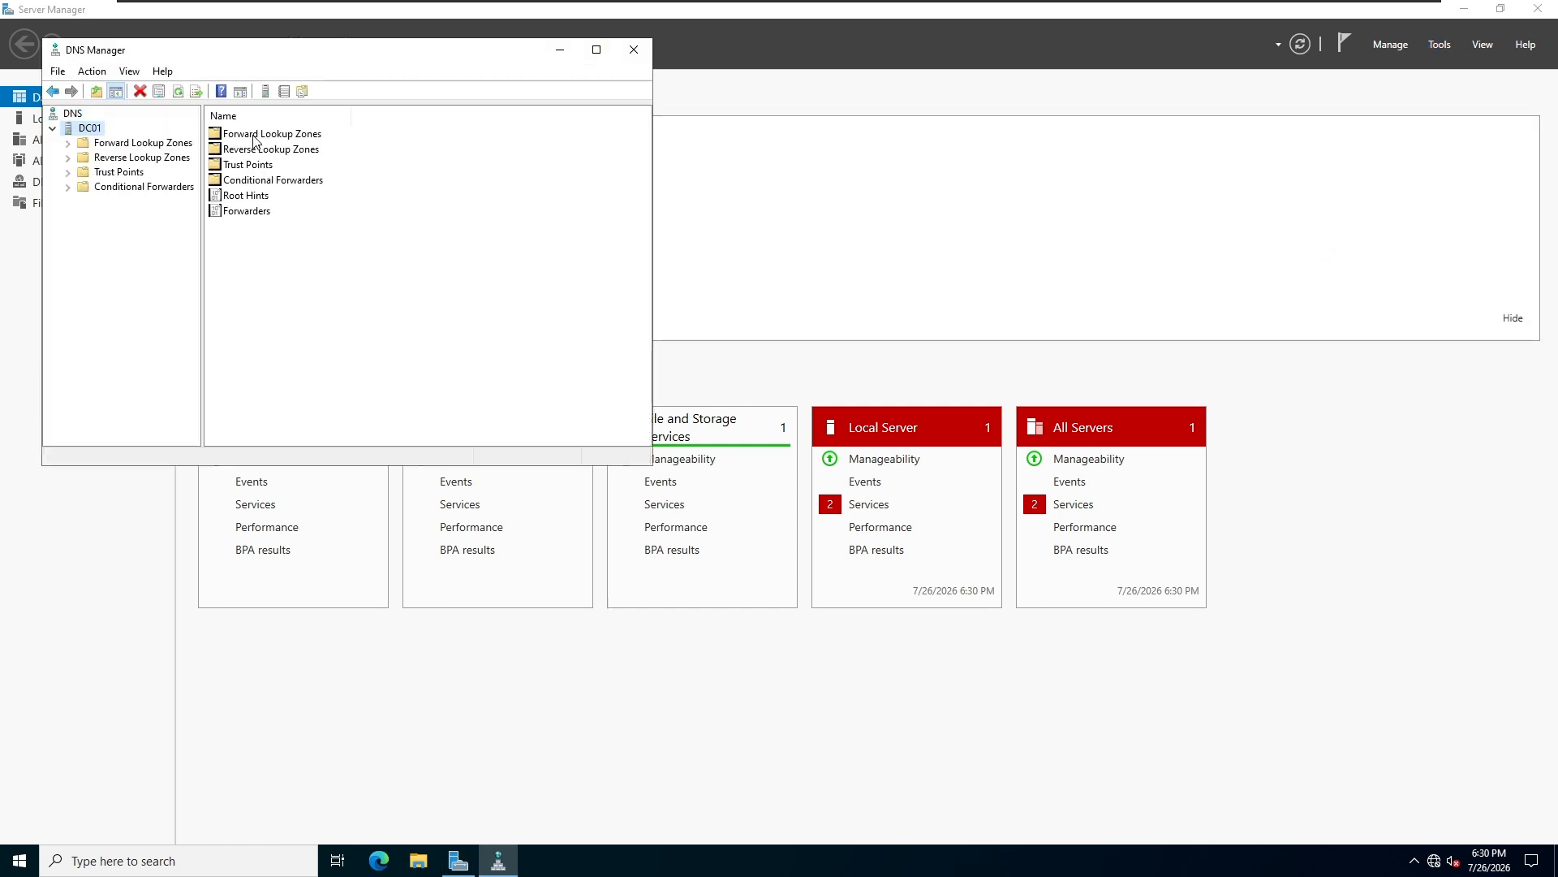
{"action": "double_click", "coordinate": [254, 136]}
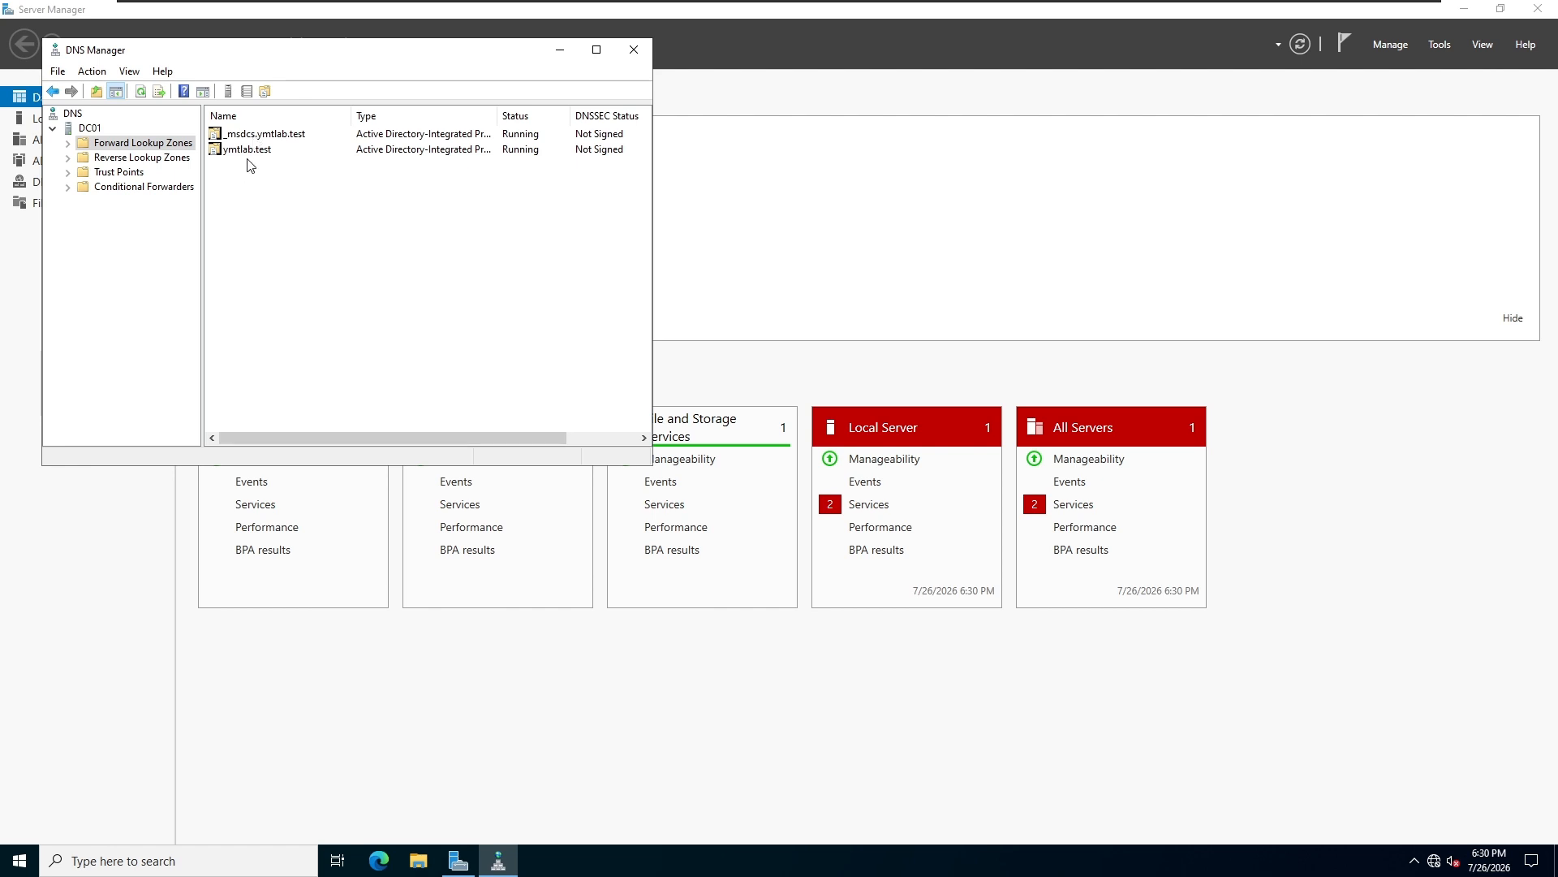
{"action": "double_click", "coordinate": [252, 151]}
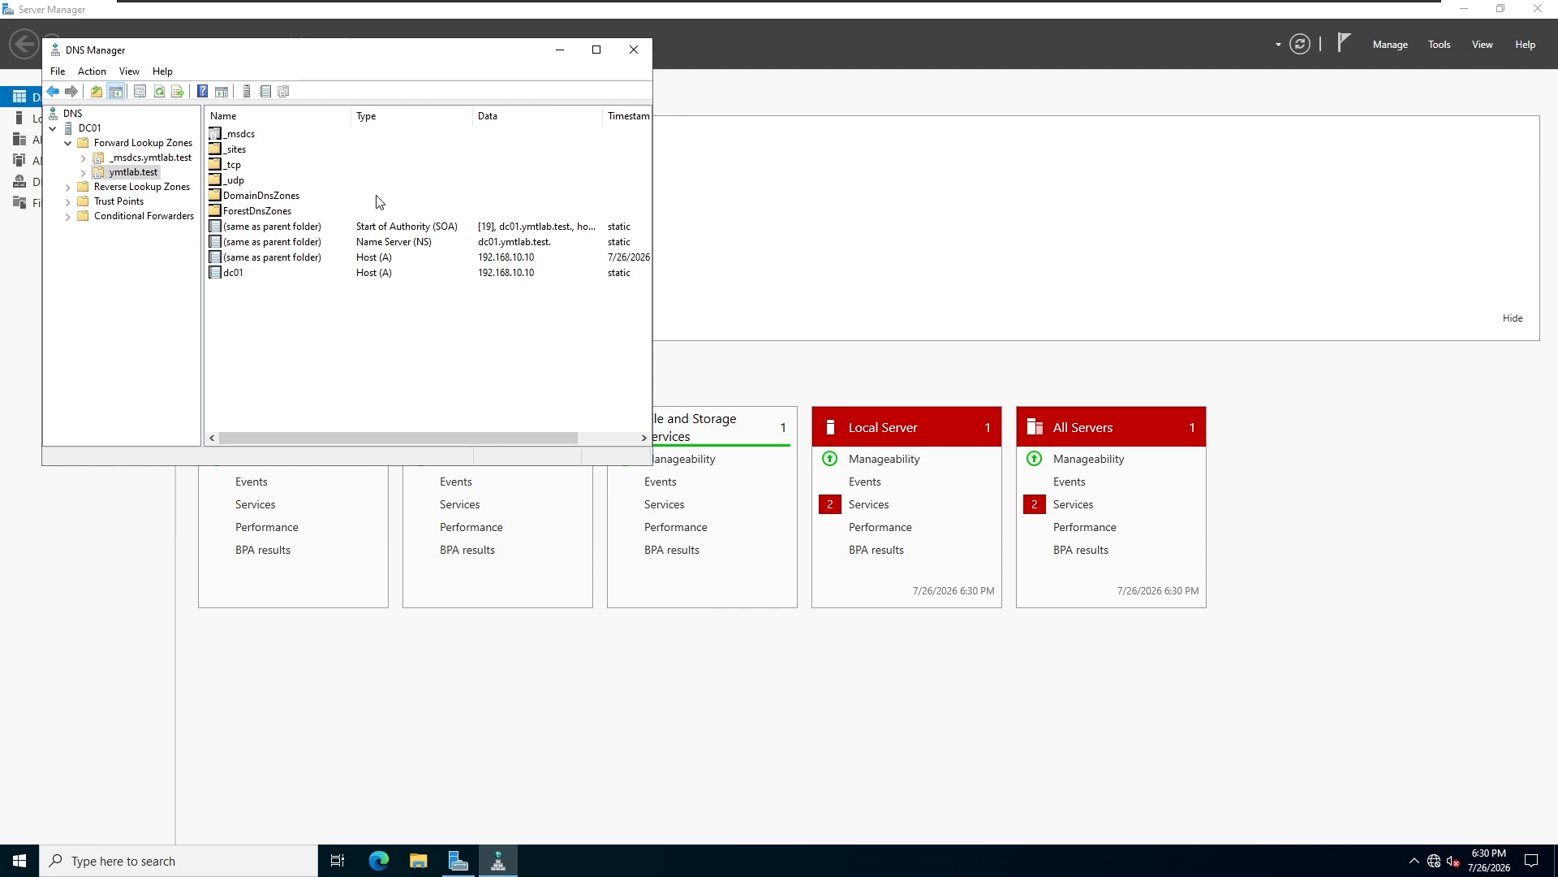
{"action": "left_click", "coordinate": [634, 49]}
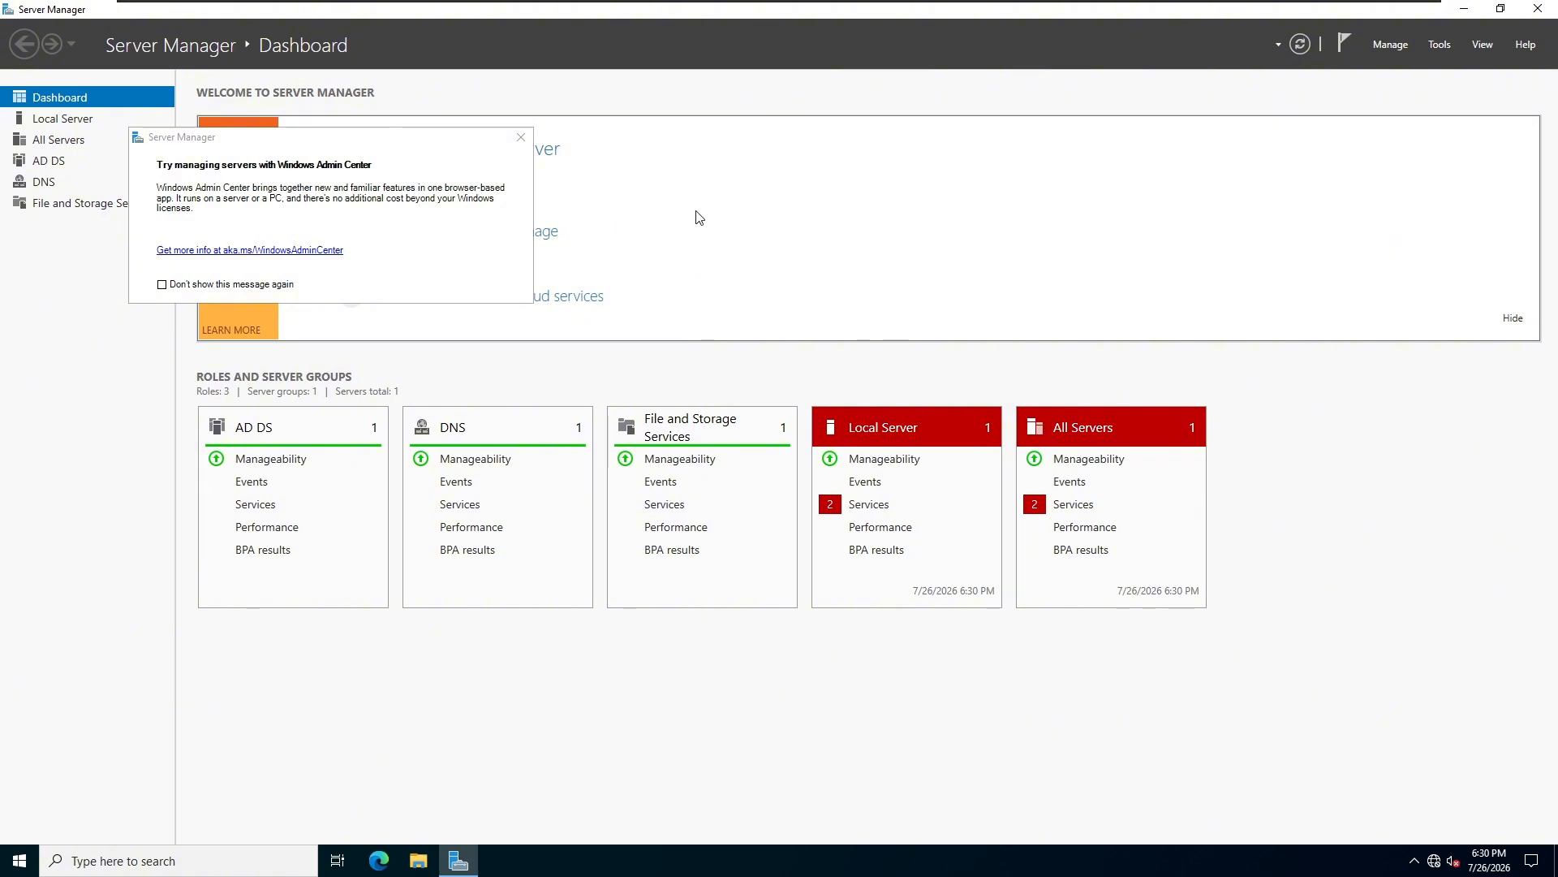
Examine the server's full IP configuration by running ipconfig -all in a Command Prompt window enlarged to show the output.
{"action": "key", "text": "super+r"}
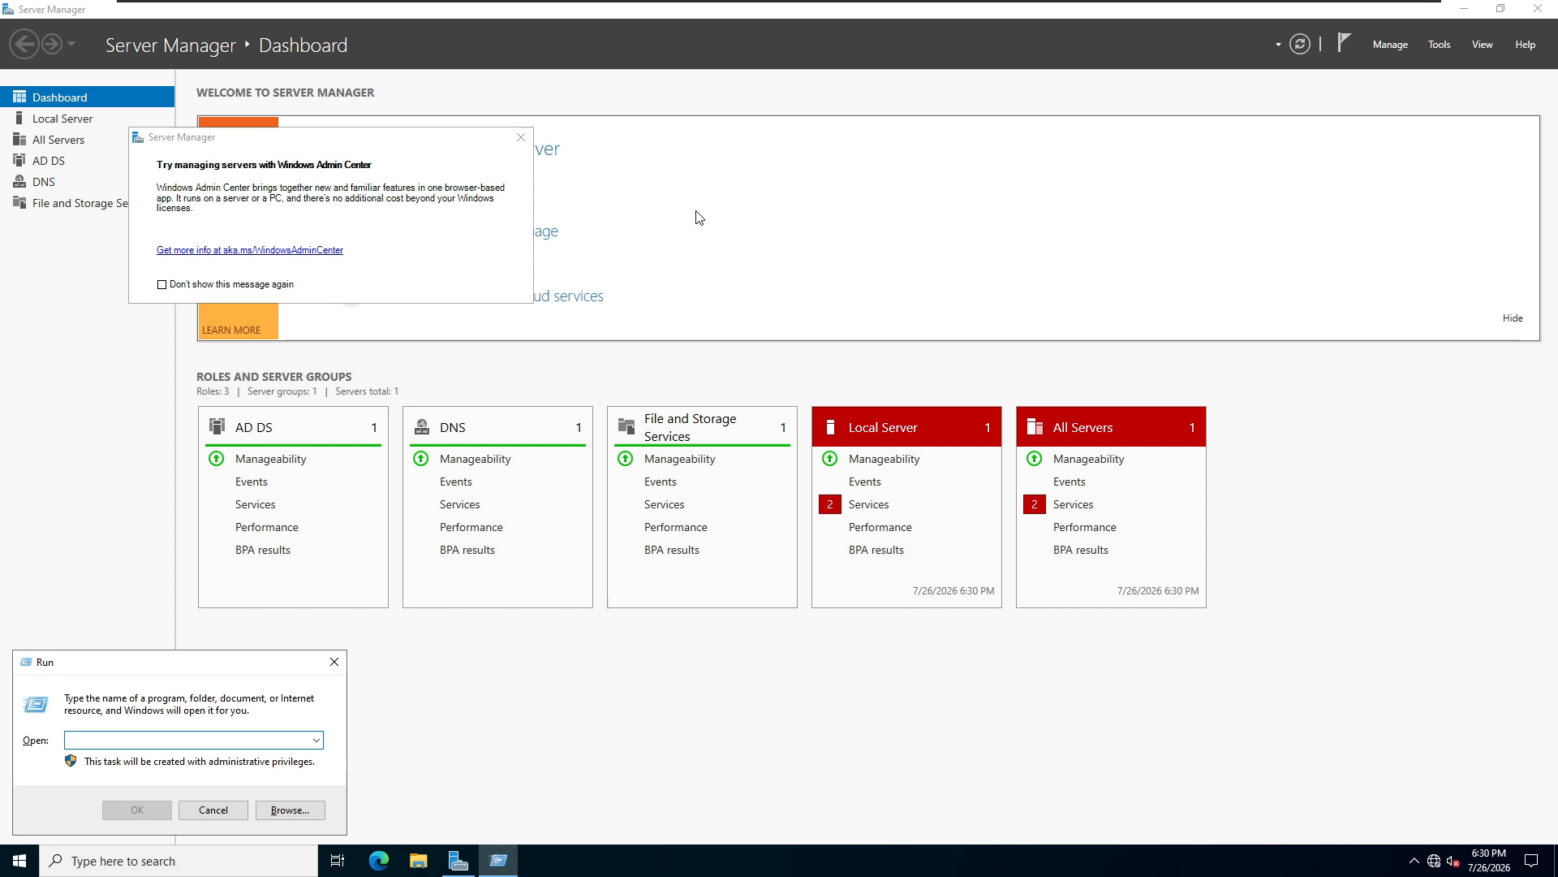
{"action": "type", "text": "cmd"}
{"action": "key", "text": "Return"}
{"action": "type", "text": "ipconfig -all"}
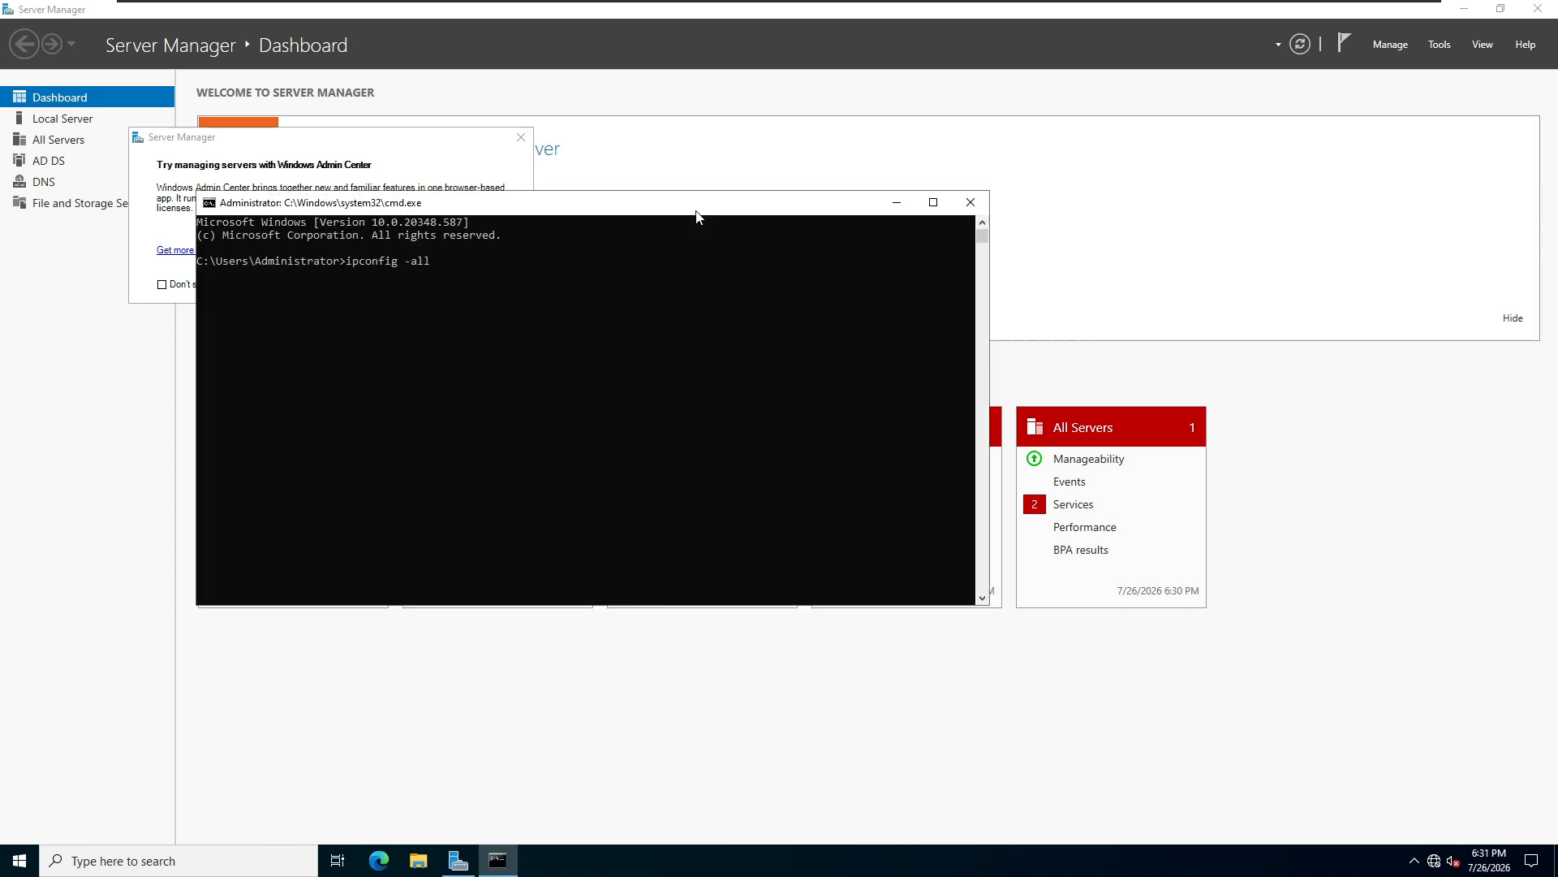
{"action": "key", "text": "Return"}
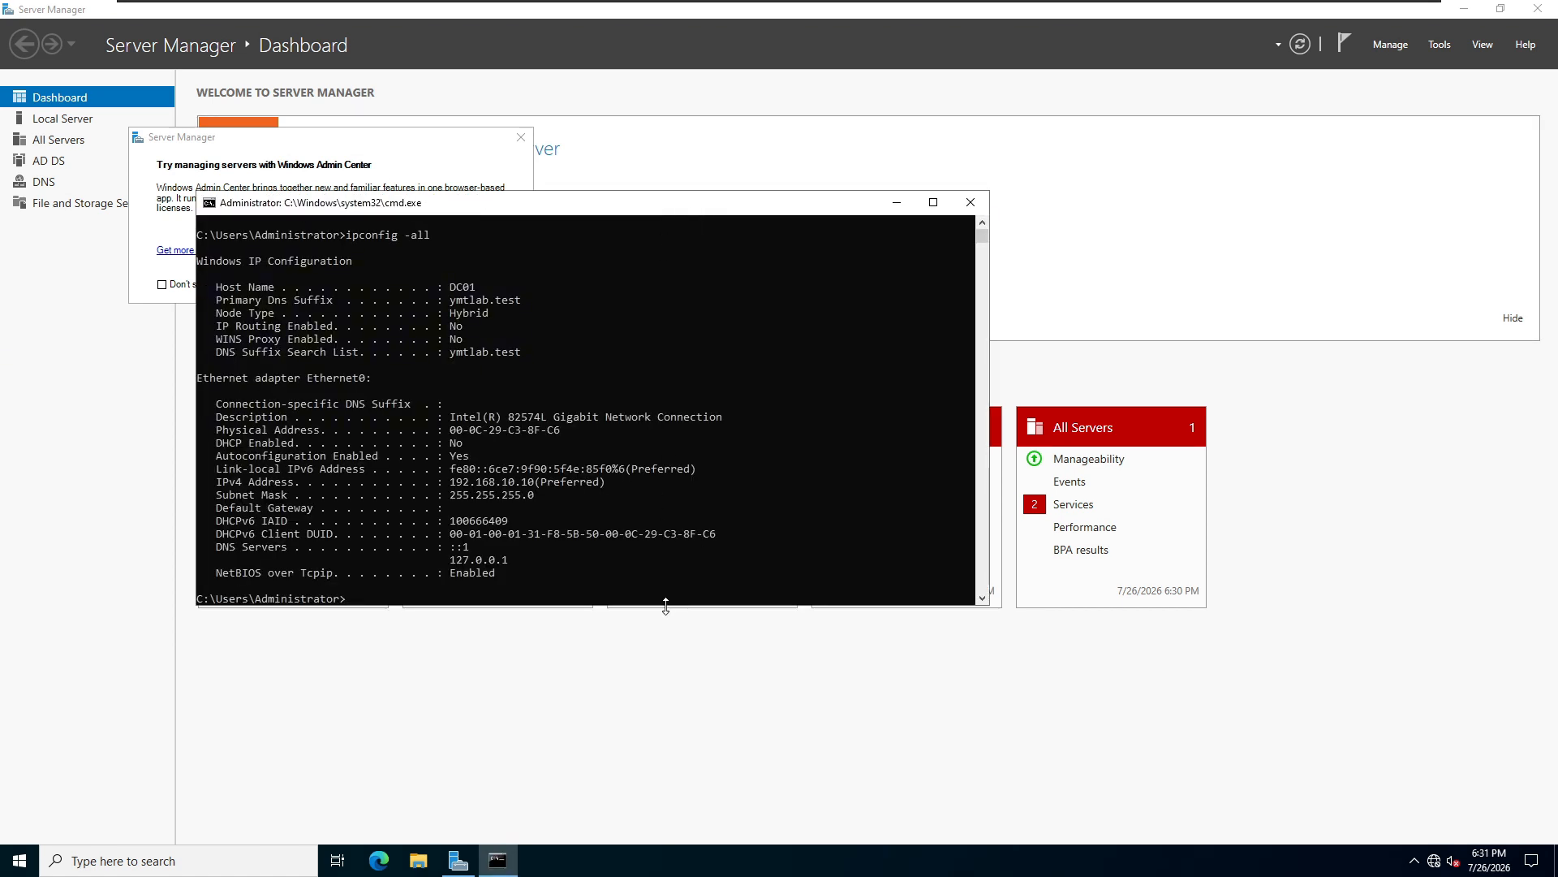
{"action": "left_click_drag", "start_coordinate": [664, 606], "coordinate": [654, 696]}
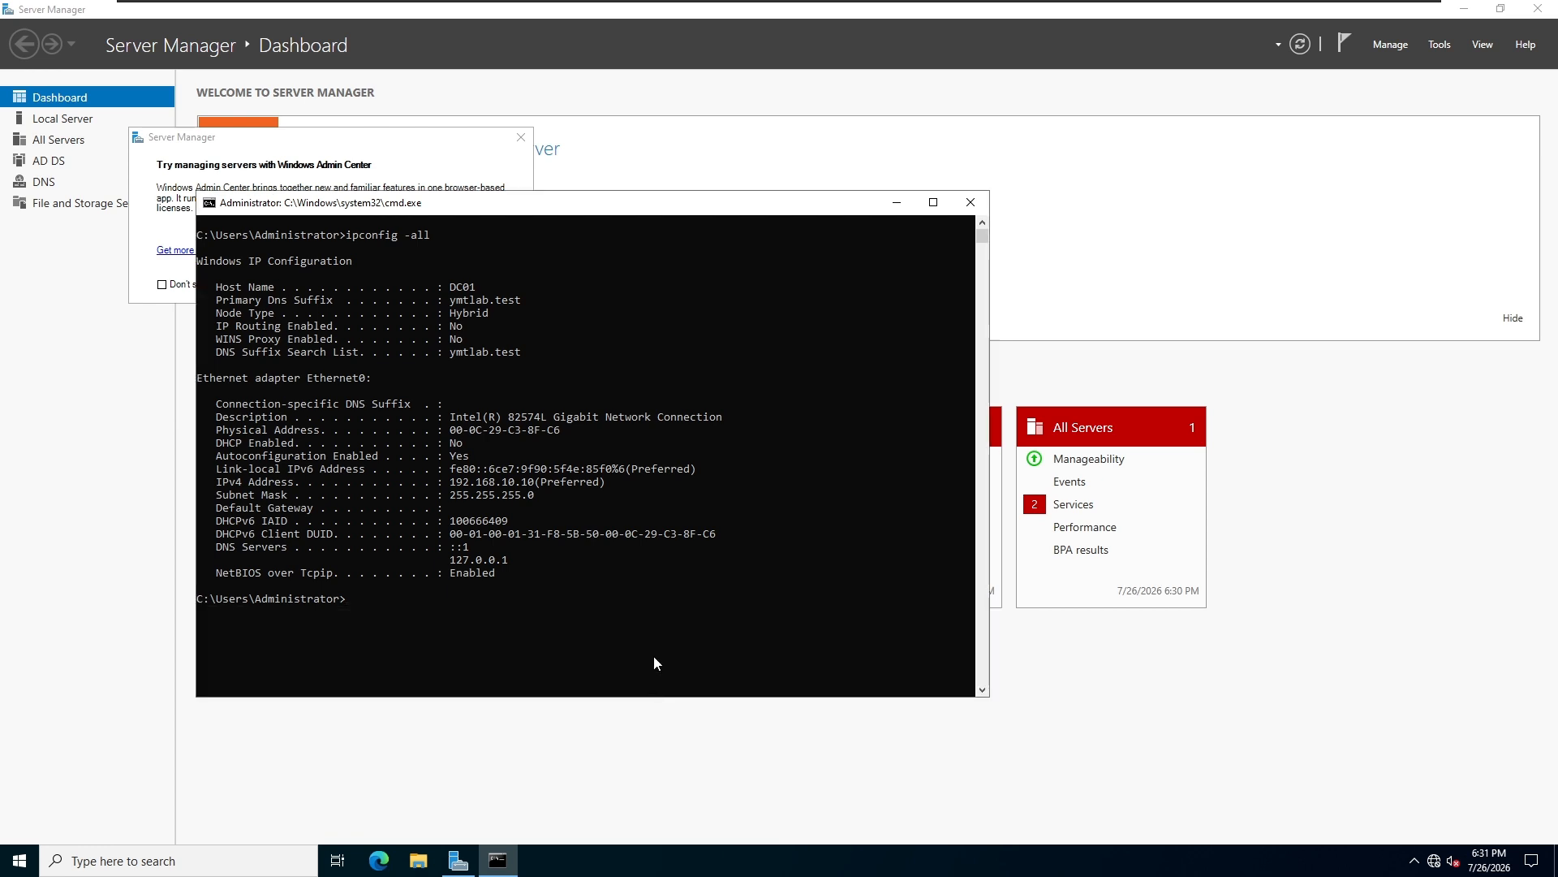